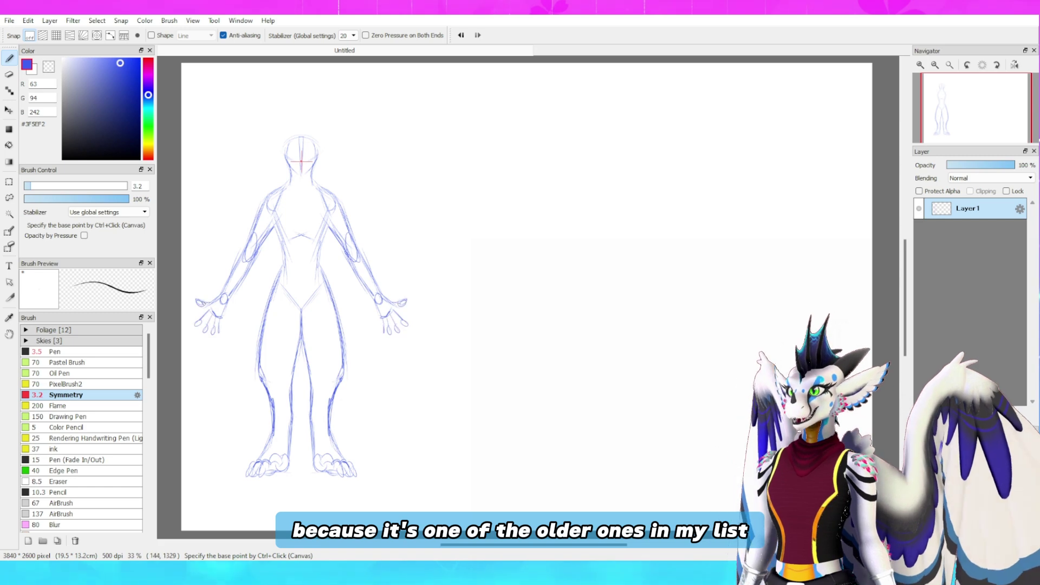
Darken the body outline and sketch the eyes, cheeks and muzzle of the front-view figure with the Symmetry brush
drag(280, 251, 258, 367)
scroll(318, 210, down, 1)
scroll(289, 167, up, 3)
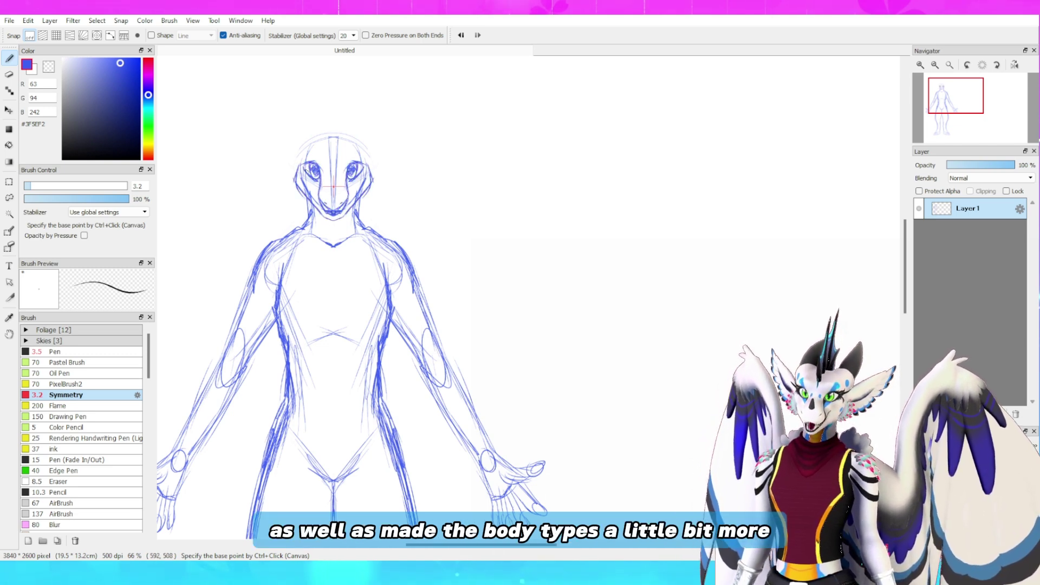
Select the front-view figure's head and enlarge it slightly with Transform
key(m)
key(ctrl+t)
mouse_move(276, 121)
mouse_down()
mouse_move(401, 222)
mouse_move(411, 192)
mouse_up()
key(Return)
key(ctrl+d)
Erase the vertical guide lines running through the middle of the face
key(e)
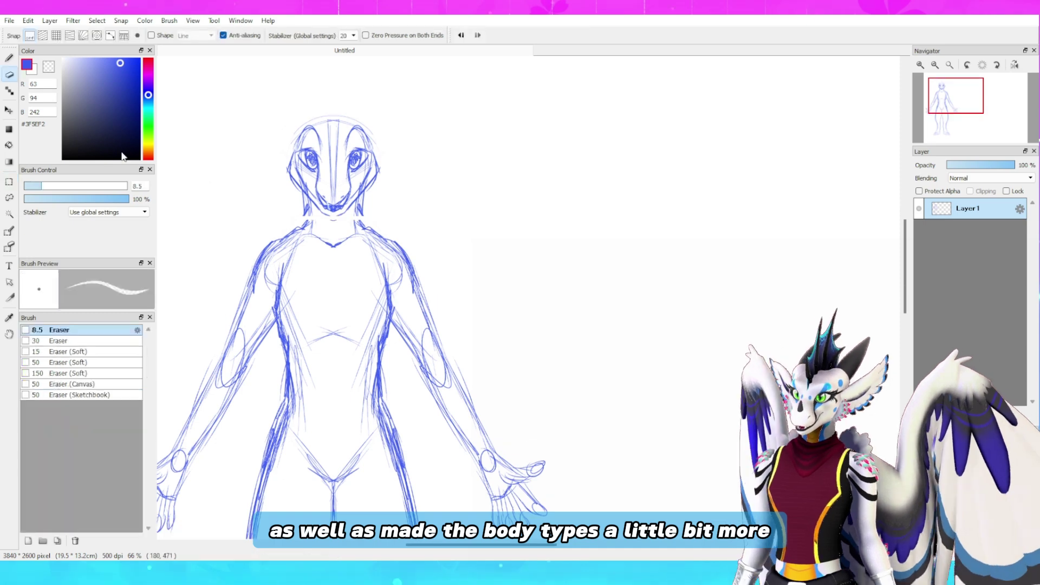
drag(334, 132, 334, 190)
click(10, 58)
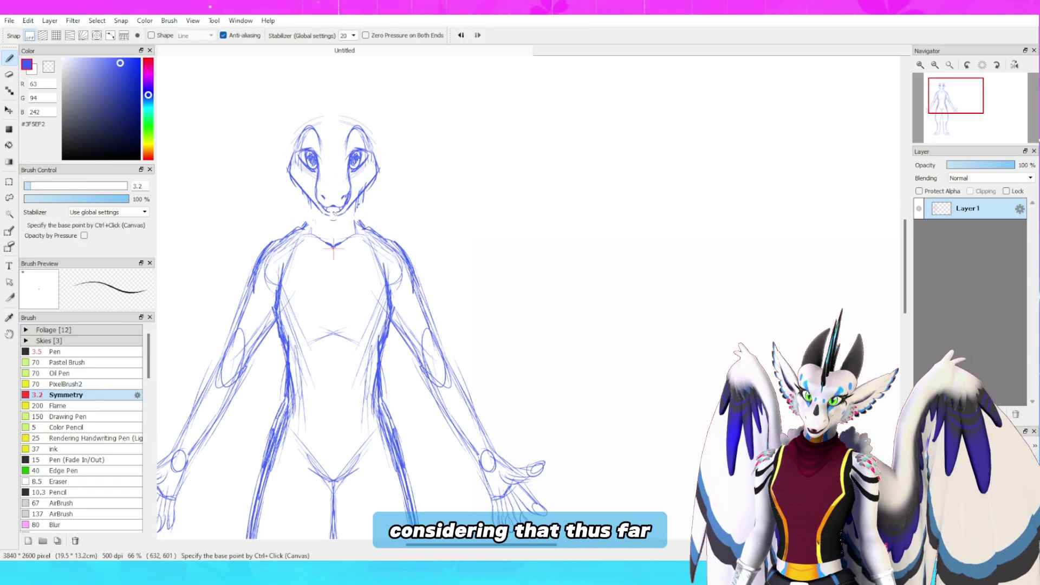
Sketch the top of the head, the smile, the pointed ears and the tall horns symmetrically
scroll(412, 298, down, 1)
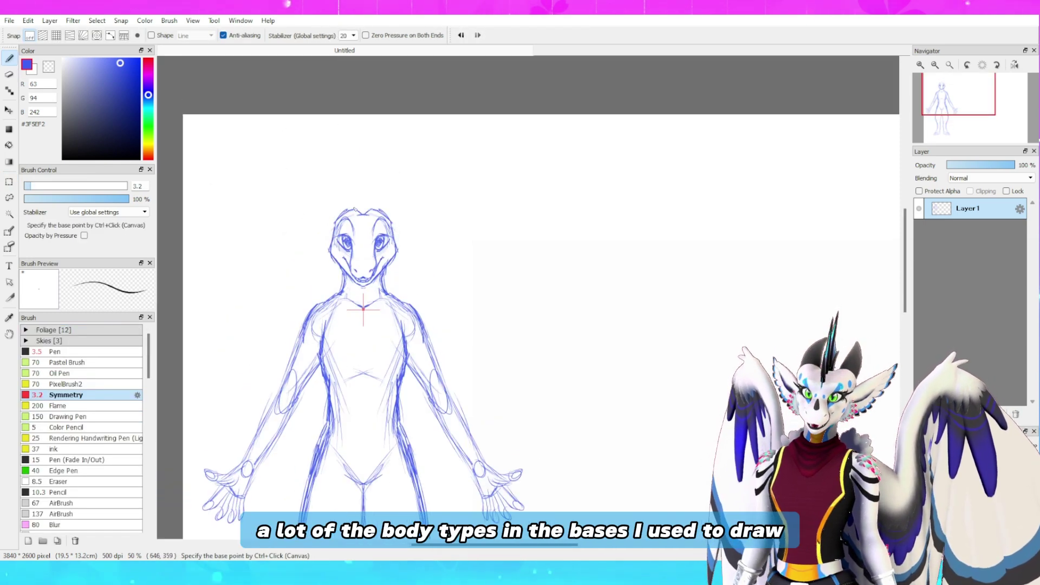
drag(333, 234, 316, 208)
drag(356, 246, 351, 264)
scroll(347, 255, down, 5)
scroll(336, 244, up, 3)
drag(309, 220, 322, 232)
Sketch folded dragon wings with hooked claws and long membrane folds behind the front-view figure
drag(248, 104, 254, 124)
drag(260, 125, 233, 148)
mouse_move(233, 151)
mouse_down()
mouse_move(210, 347)
mouse_move(244, 379)
mouse_up()
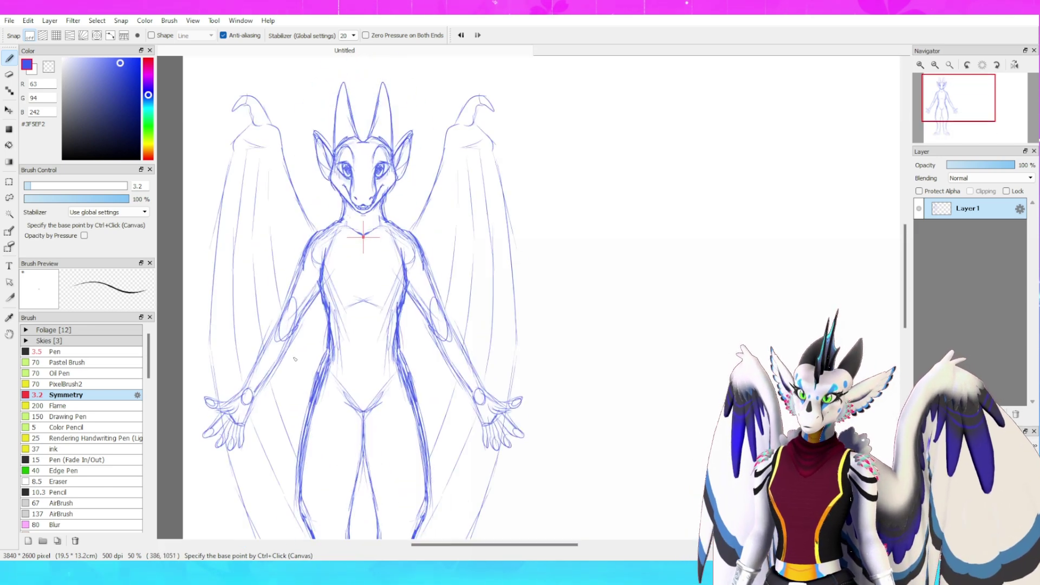
drag(259, 161, 254, 260)
drag(292, 344, 309, 404)
drag(274, 180, 284, 317)
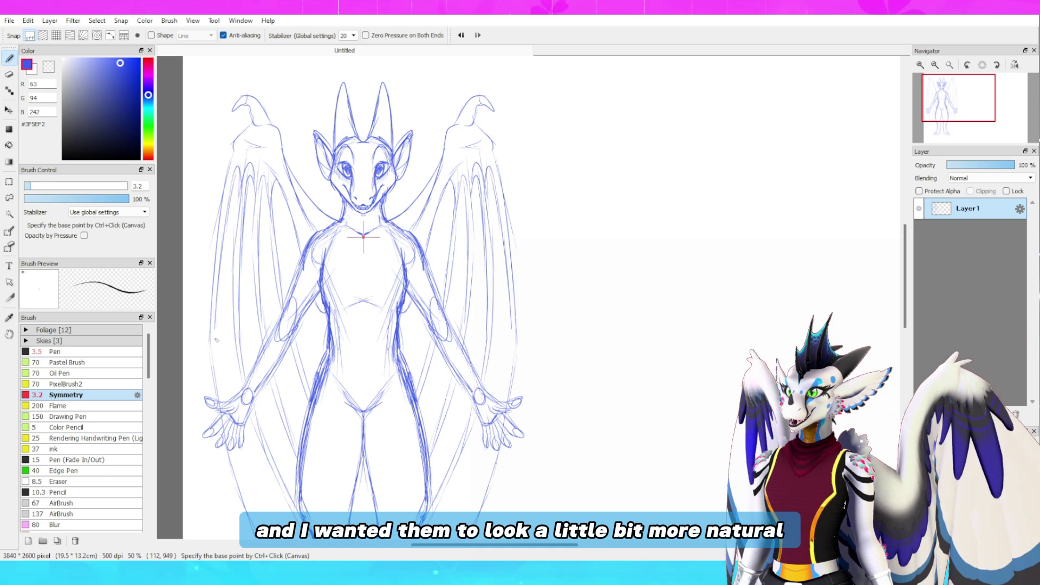
scroll(222, 336, down, 3)
drag(233, 343, 287, 472)
drag(273, 364, 273, 443)
Scale the front-view sketch down slightly with Transform
scroll(435, 209, down, 2)
key(ctrl+t)
drag(399, 379, 398, 361)
key(Return)
Duplicate the front-view sketch layer and move the copy to the opposite side of the canvas
scroll(419, 275, up, 1)
scroll(423, 271, up, 3)
click(9, 111)
scroll(477, 274, down, 1)
drag(433, 244, 445, 285)
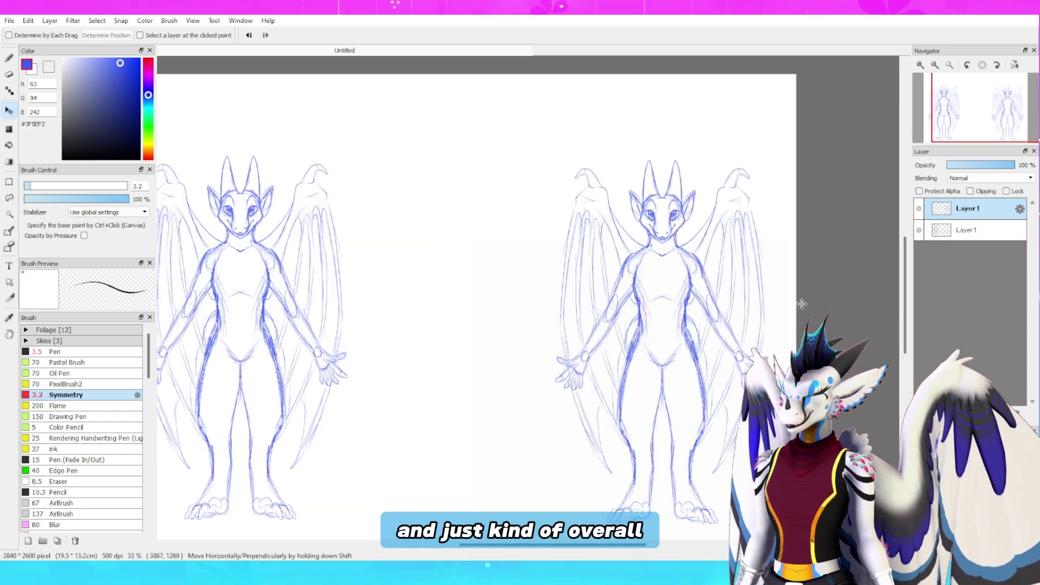
Erase one wing, the face and the chest details from the copied figure with a large eraser
key(e)
scroll(612, 435, right, 3)
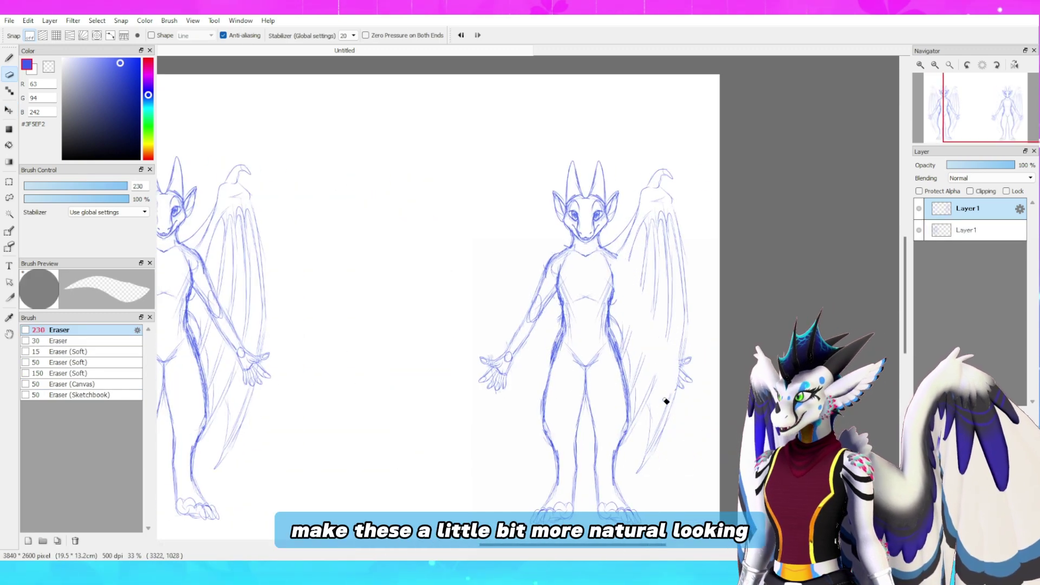
mouse_move(572, 292)
mouse_down()
mouse_move(621, 279)
mouse_move(612, 304)
mouse_up()
click(124, 186)
drag(577, 225, 588, 240)
Set the symmetry point at the crotch and sketch the crossed tail-base oval, buttocks and rear leg details of the back view
key(b)
scroll(715, 343, up, 1)
click(66, 395)
ctrl+click(529, 384)
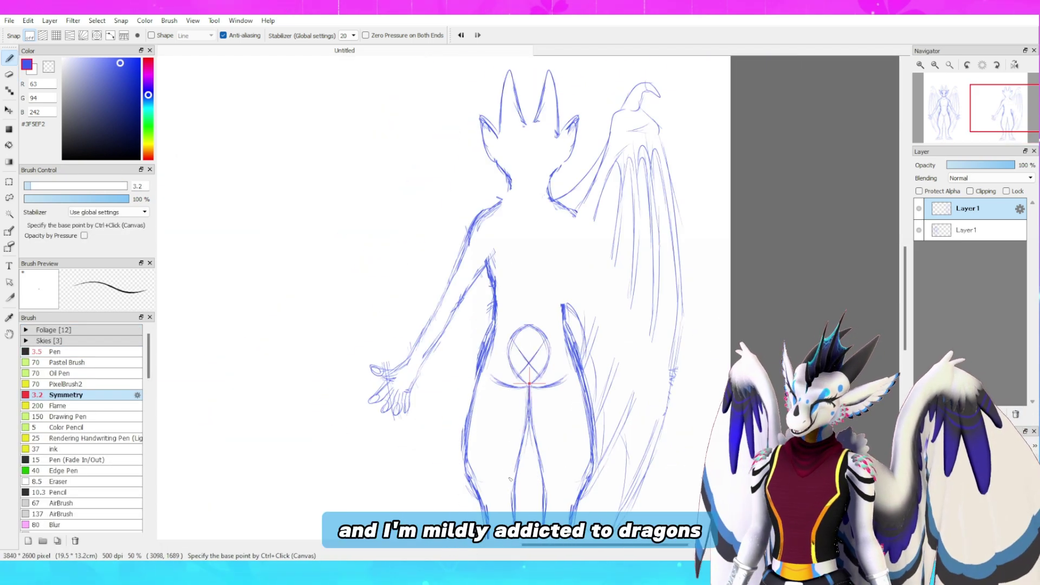
scroll(537, 375, down, 3)
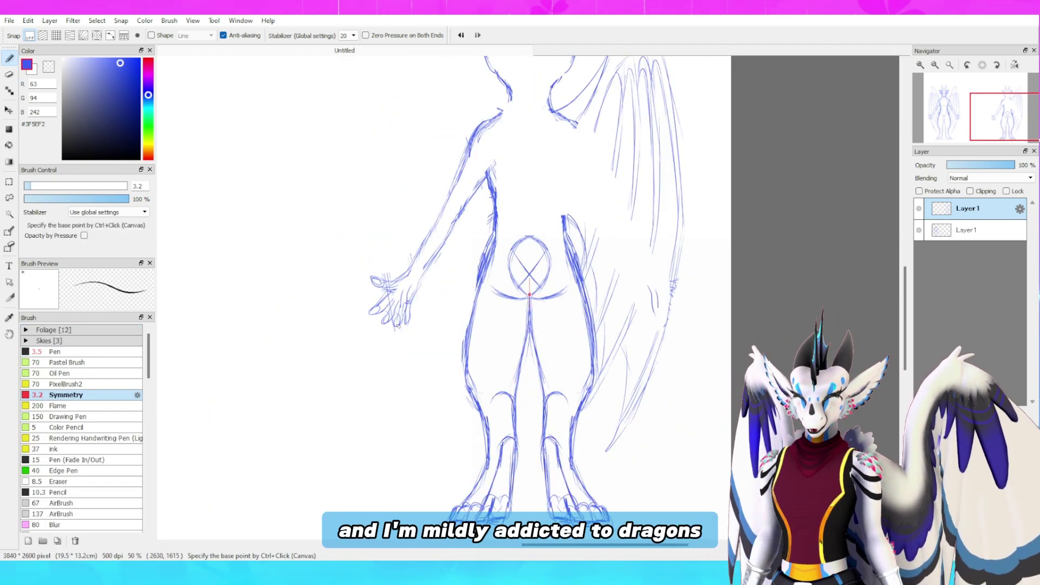
Sketch the back view's shoulder blade, wing joint and folded wing with the Pen brush
scroll(404, 293, up, 4)
click(124, 351)
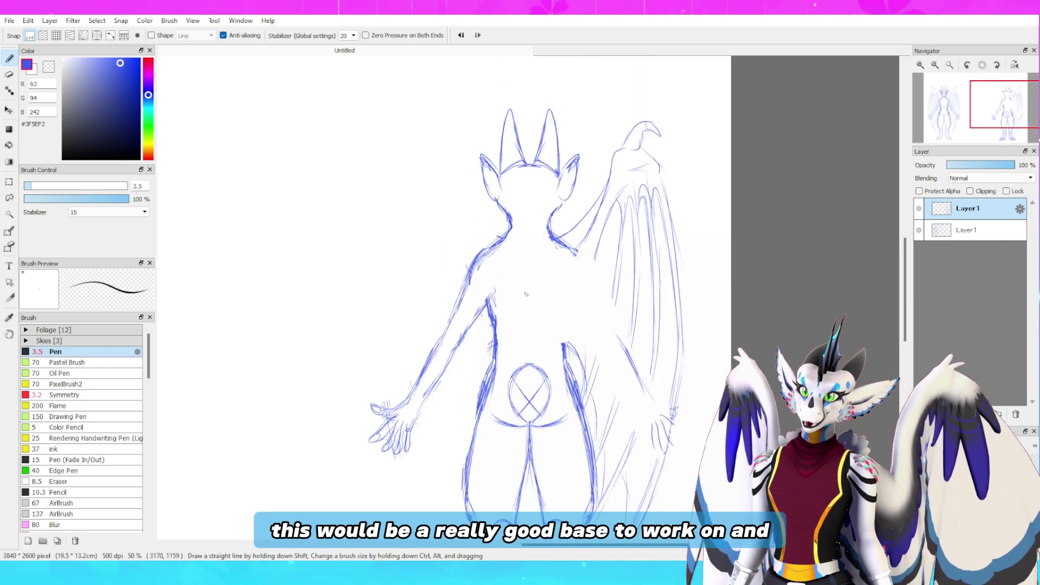
drag(556, 252, 571, 280)
mouse_move(577, 251)
mouse_down()
mouse_move(571, 279)
mouse_move(534, 272)
mouse_up()
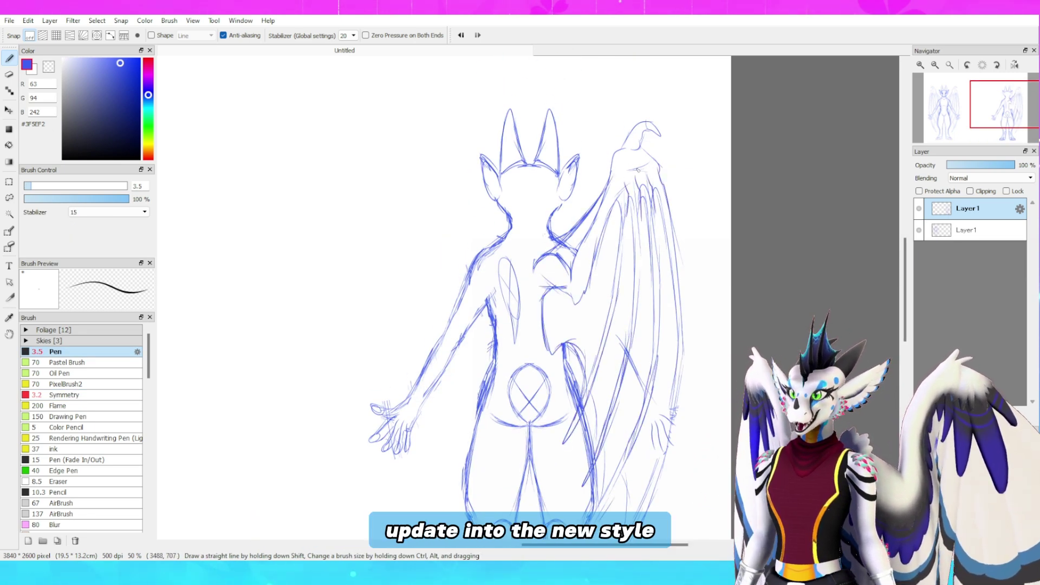
Merge the two sketch layers, then select the back-view figure and shift it towards the canvas edge with Transform
scroll(910, 295, down, 3)
scroll(910, 295, down, 3)
key(e)
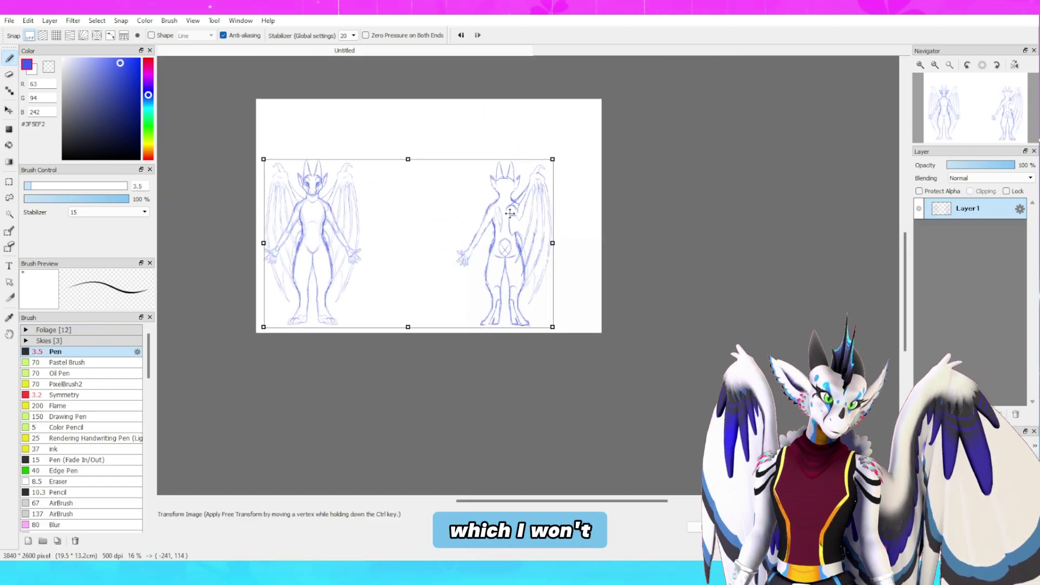
drag(433, 162, 599, 353)
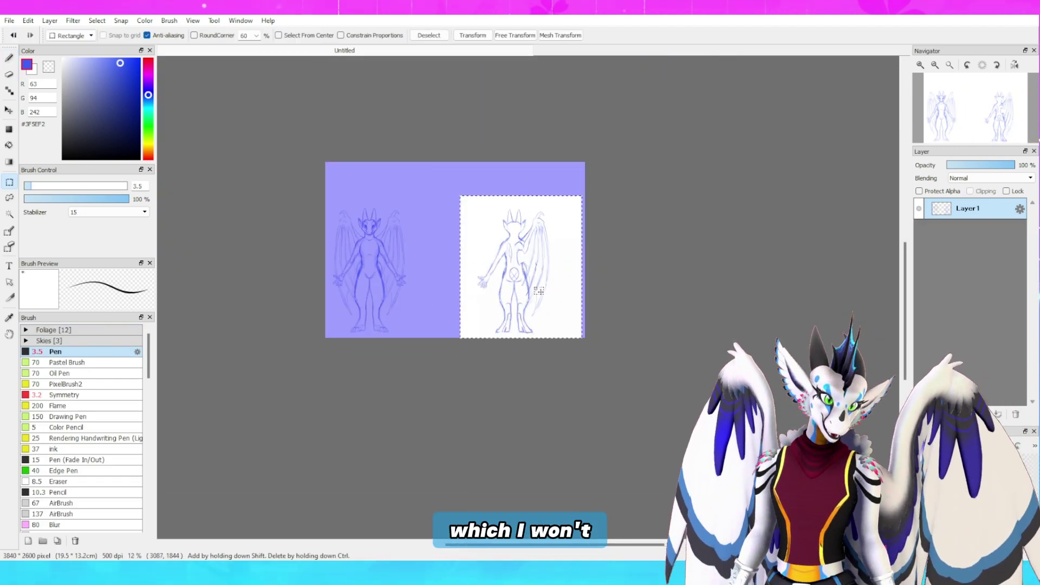
key(ctrl+t)
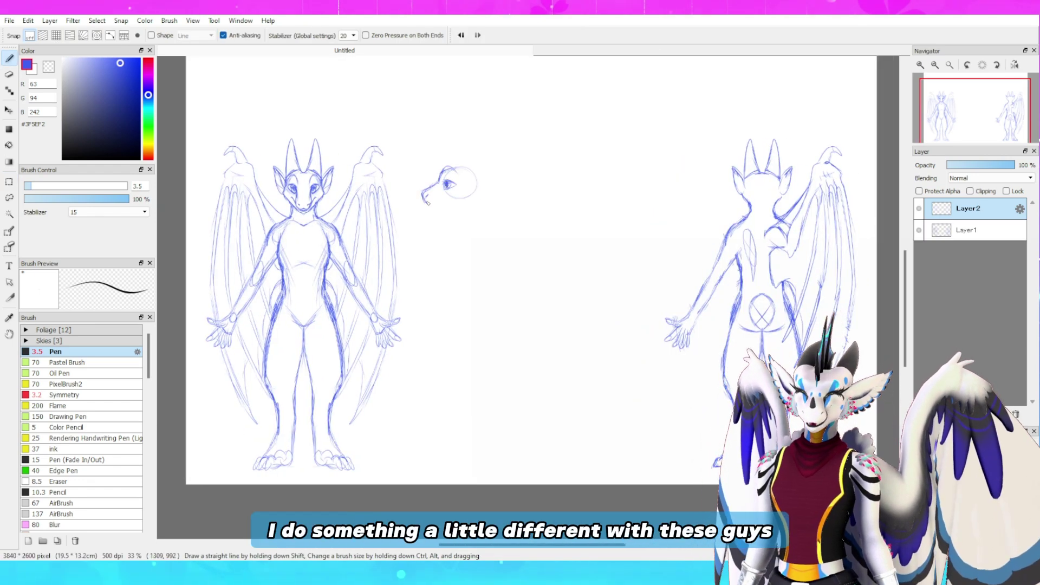
Sketch the side-view dragon's horned head, torso and leg on a new layer beside the front view
mouse_move(460, 173)
mouse_down()
mouse_move(469, 194)
mouse_move(477, 186)
mouse_move(466, 165)
mouse_move(503, 153)
mouse_move(454, 223)
mouse_up()
drag(486, 189, 473, 292)
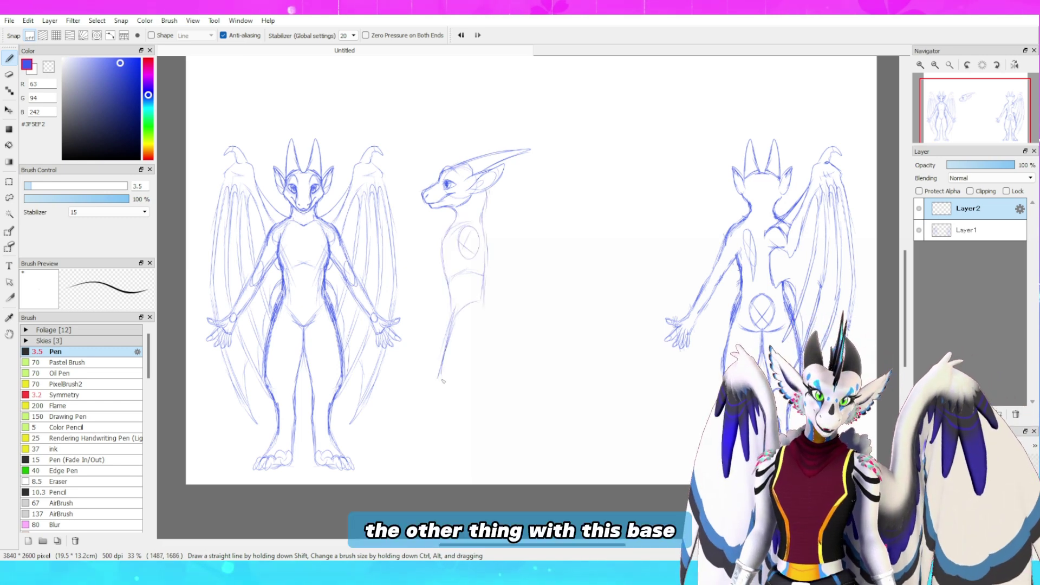
drag(445, 348, 450, 461)
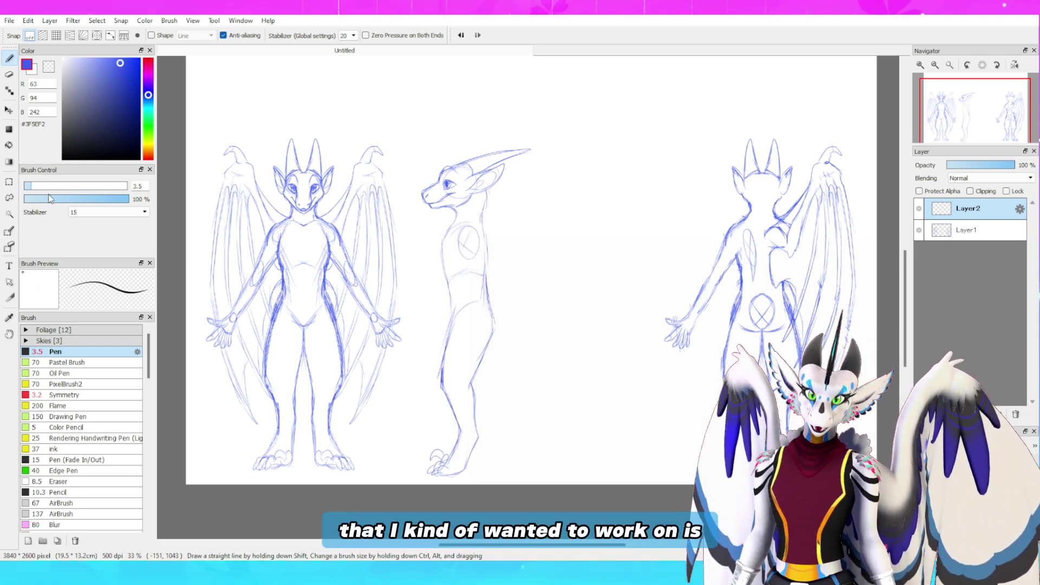
Transform the side-view sketch so its size and height line up with the front view
key(ctrl+t)
drag(531, 127, 524, 132)
drag(487, 221, 482, 220)
drag(466, 453, 466, 436)
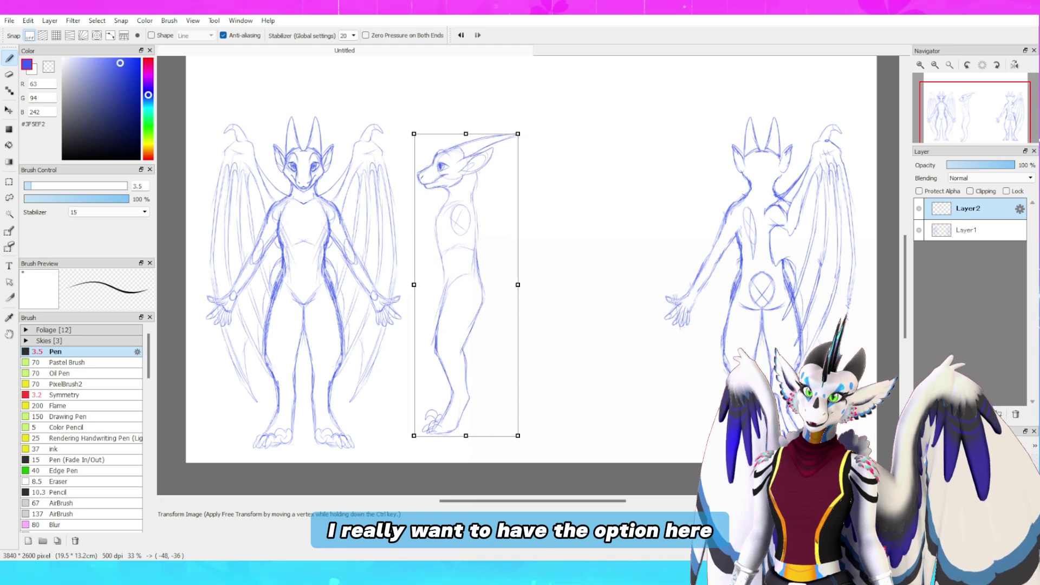
key(Return)
Select parts of the side-view body and leg and adjust their placement and proportions with Move and Transform
key(l)
key(v)
drag(460, 224, 459, 219)
key(l)
key(ctrl+t)
mouse_move(488, 272)
mouse_down()
mouse_move(441, 275)
mouse_move(446, 266)
mouse_up()
drag(462, 467, 464, 481)
drag(505, 373, 515, 372)
key(Return)
Transform the lower leg of the side view and redraw its foot outline with the brush
drag(485, 418, 481, 417)
key(ctrl+t)
drag(496, 433, 451, 447)
key(Return)
key(b)
drag(477, 431, 463, 469)
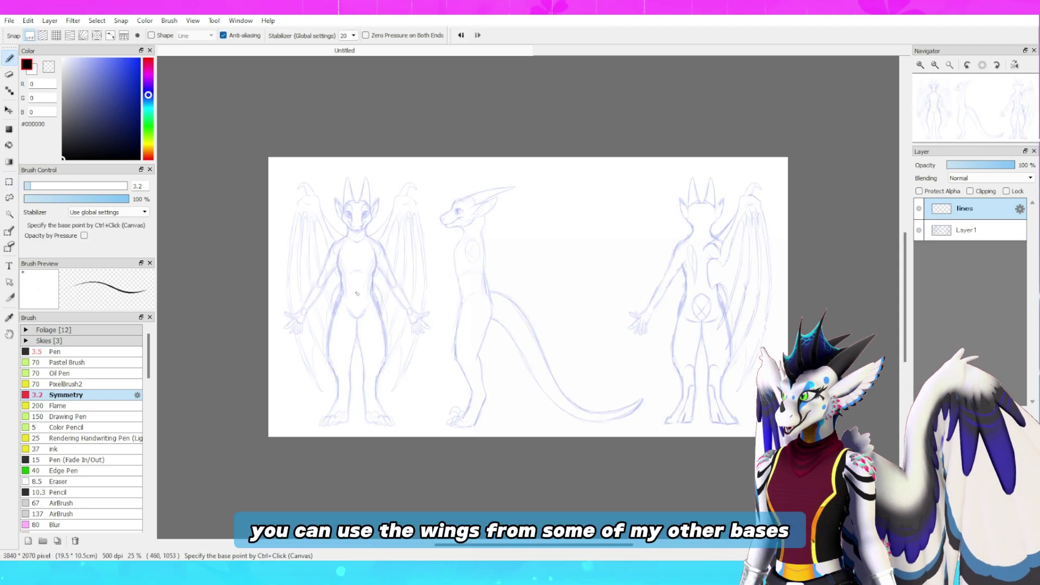
Ink the front view's eyes, nostrils, muzzle and fanged mouth in black with the Symmetry brush at size 5
scroll(392, 234, up, 8)
drag(295, 162, 352, 183)
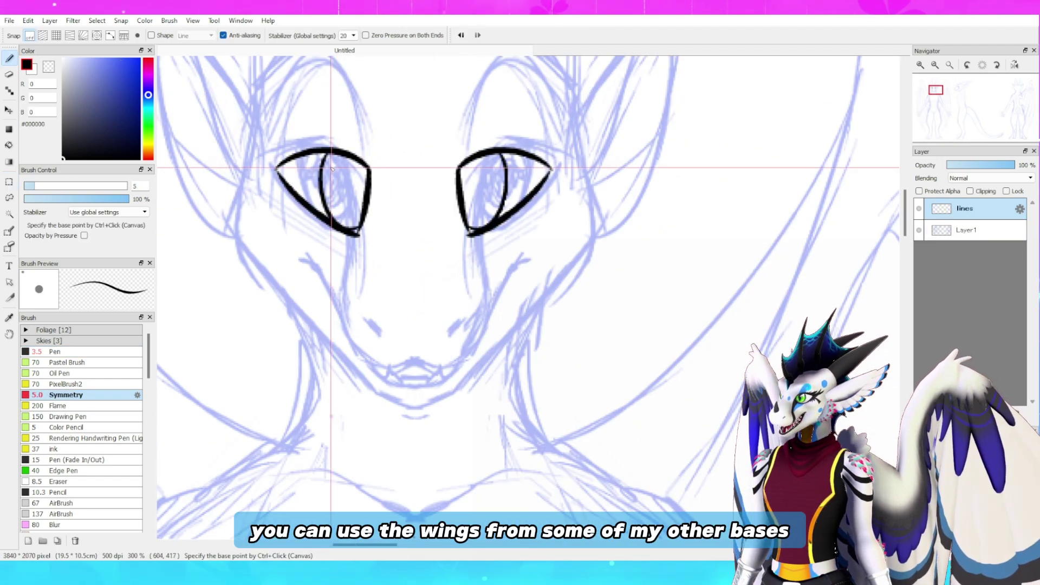
drag(358, 234, 411, 365)
drag(364, 327, 373, 330)
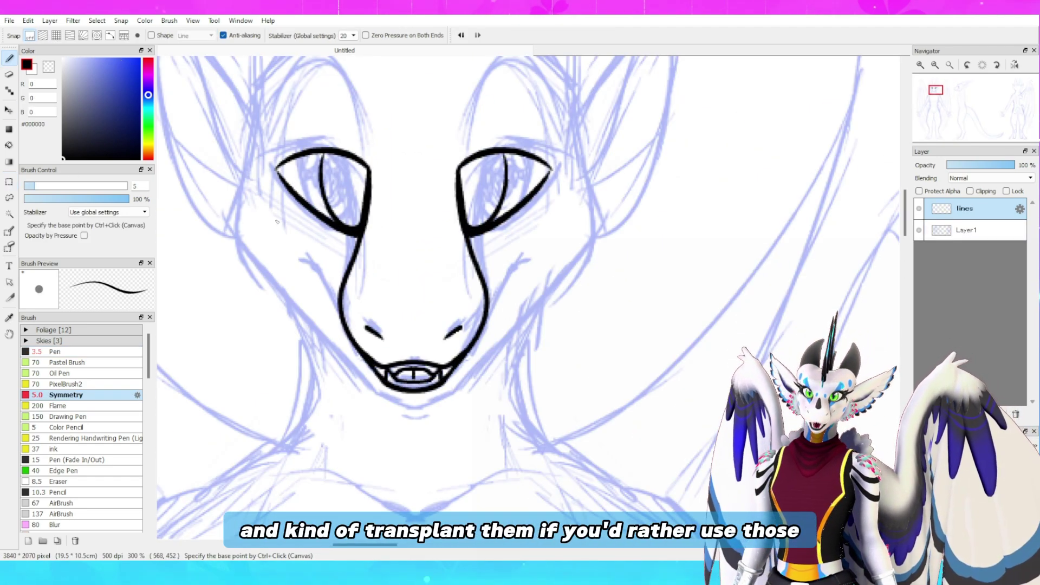
Ink the cheeks, jawline, smile lines, neck and collarbones of the front view
drag(576, 153, 480, 364)
drag(481, 363, 415, 413)
drag(515, 305, 590, 473)
drag(472, 486, 417, 519)
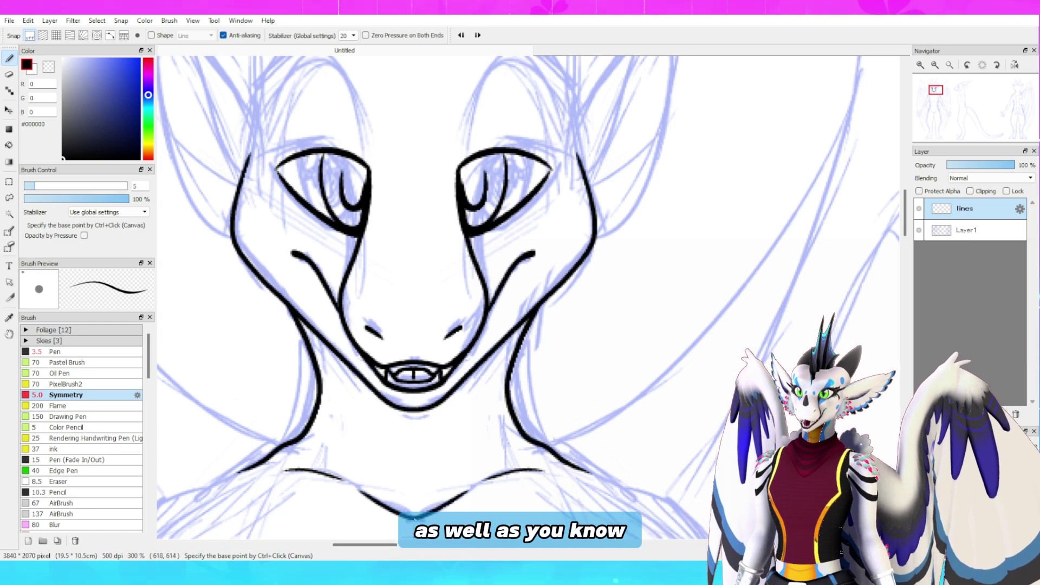
Ink the arched brow ridges and add white highlights to the eyes
scroll(414, 260, up, 3)
drag(446, 301, 554, 291)
scroll(352, 216, down, 8)
scroll(352, 202, up, 8)
key(x)
drag(337, 347, 354, 348)
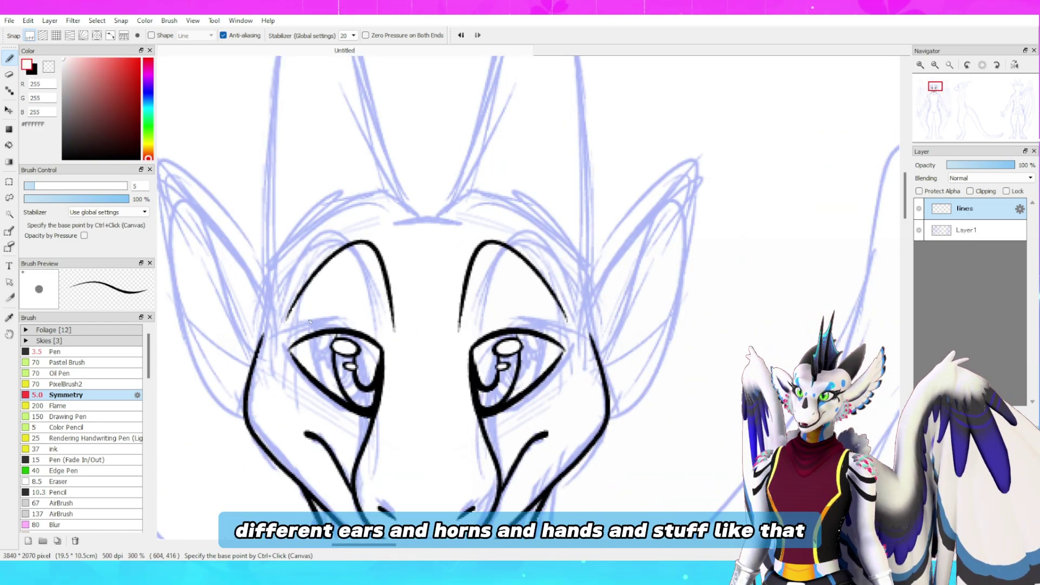
Ink the horns, the top of the head and the pointed ears in black
key(x)
scroll(520, 325, down, 2)
drag(465, 294, 379, 372)
drag(378, 336, 467, 297)
drag(378, 360, 364, 434)
drag(343, 337, 358, 417)
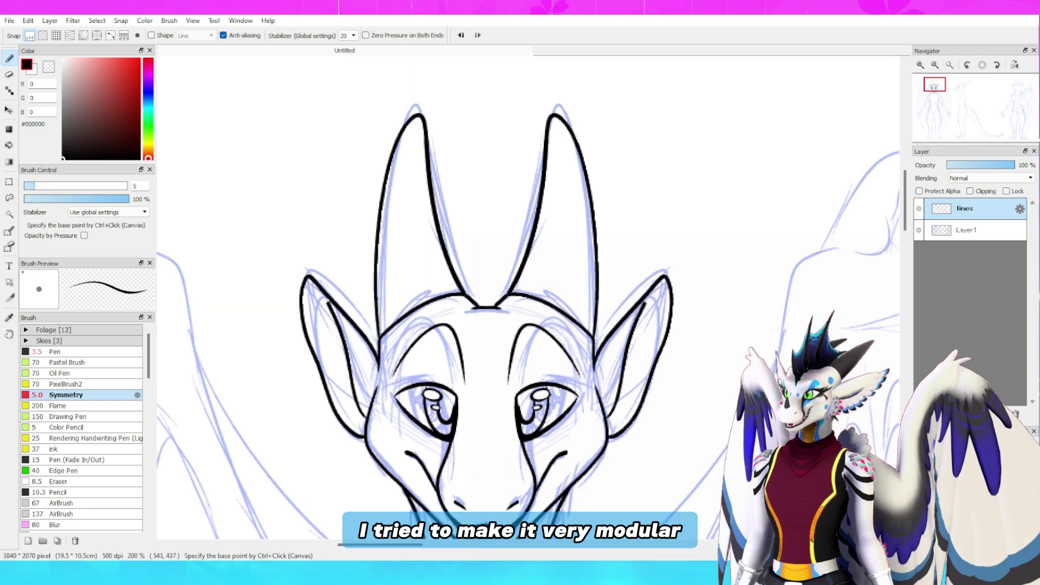
Ink the shoulders, upper arms and sides of the torso down to the waist
scroll(331, 369, down, 7)
drag(368, 191, 267, 354)
drag(629, 287, 617, 494)
scroll(645, 330, down, 4)
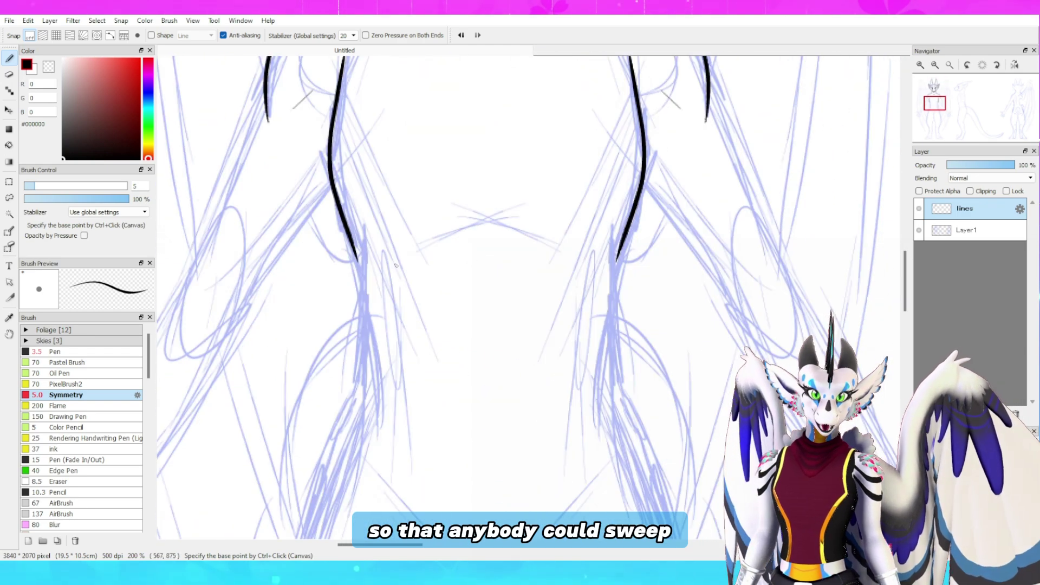
Ink the outer thighs, the curved crotch line and the short knee marks
scroll(357, 255, down, 1)
drag(400, 329, 433, 353)
scroll(433, 346, down, 4)
drag(337, 344, 350, 336)
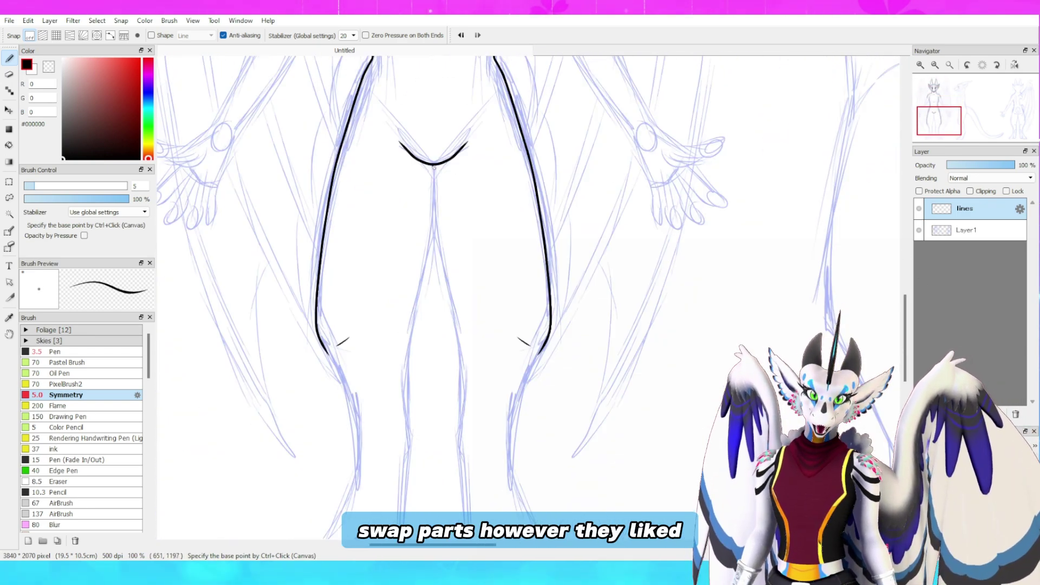
Ink the inner leg lines from the crotch to the feet and the outer lower legs
drag(432, 161, 433, 179)
scroll(434, 168, up, 2)
scroll(417, 325, down, 1)
scroll(417, 325, down, 4)
drag(418, 81, 369, 471)
scroll(374, 422, down, 5)
drag(206, 179, 273, 368)
drag(368, 182, 368, 318)
scroll(375, 417, down, 1)
scroll(325, 400, down, 3)
drag(298, 285, 230, 414)
drag(285, 384, 327, 405)
key(ctrl+z)
key(ctrl+z)
Ink the feet with rounded toes and curved claws over the sketch
mouse_move(372, 255)
mouse_down()
mouse_move(302, 418)
mouse_move(249, 434)
mouse_up()
drag(255, 427, 242, 473)
drag(248, 467, 283, 462)
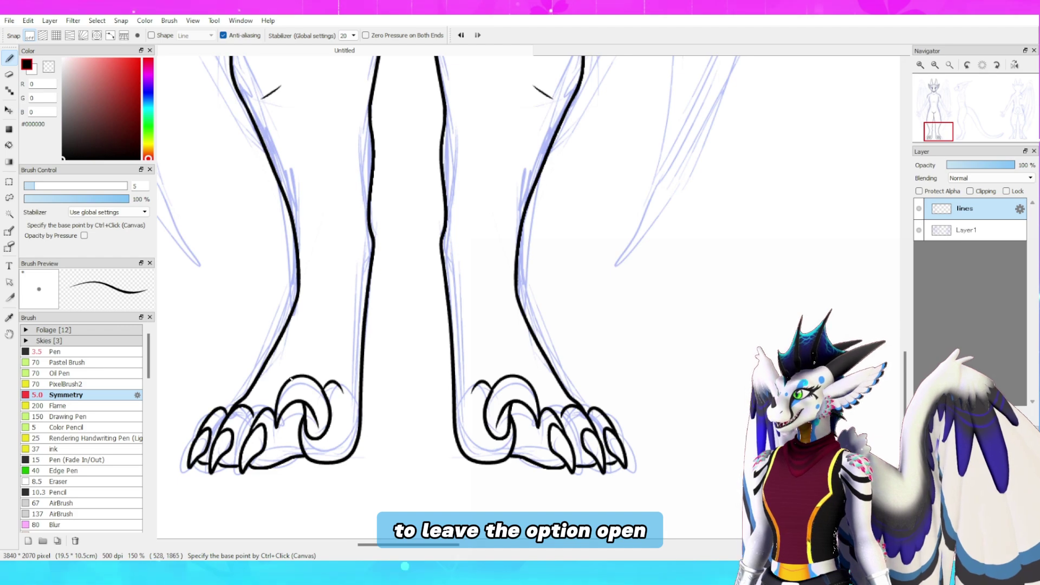
Ink the outer and inner contours of the arms from the shoulders to the wrists
scroll(528, 298, up, 10)
drag(529, 228, 582, 313)
drag(582, 306, 699, 488)
drag(650, 433, 450, 262)
Ink the hands with clawed thumbs and fingers, finger pads and palm pads
mouse_move(528, 290)
mouse_down()
mouse_move(604, 330)
mouse_move(635, 329)
mouse_up()
drag(624, 323, 637, 337)
mouse_move(611, 352)
mouse_down()
mouse_move(583, 363)
mouse_move(607, 446)
mouse_up()
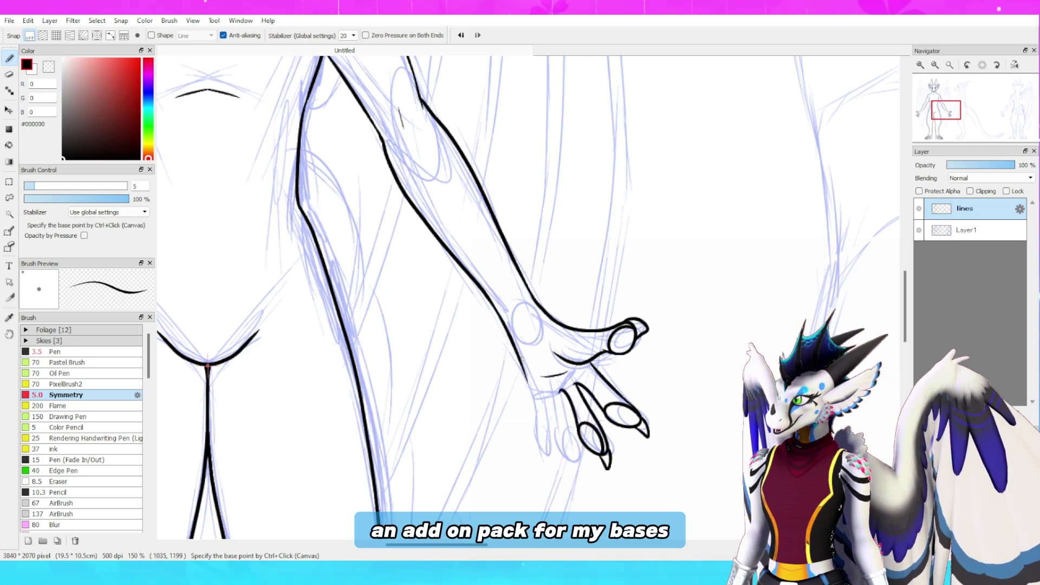
mouse_move(553, 383)
mouse_down()
mouse_move(503, 277)
mouse_move(531, 260)
mouse_up()
scroll(503, 277, up, 1)
drag(486, 293, 534, 272)
drag(507, 229, 544, 244)
drag(477, 248, 509, 259)
Ink the upper wing arms from the shoulders to the wrist joints, including the hooked thumb claws
scroll(504, 252, down, 1)
drag(475, 217, 488, 232)
drag(379, 190, 574, 423)
drag(379, 189, 573, 423)
drag(443, 432, 412, 466)
mouse_move(423, 227)
mouse_down()
mouse_move(422, 381)
mouse_move(290, 135)
mouse_up()
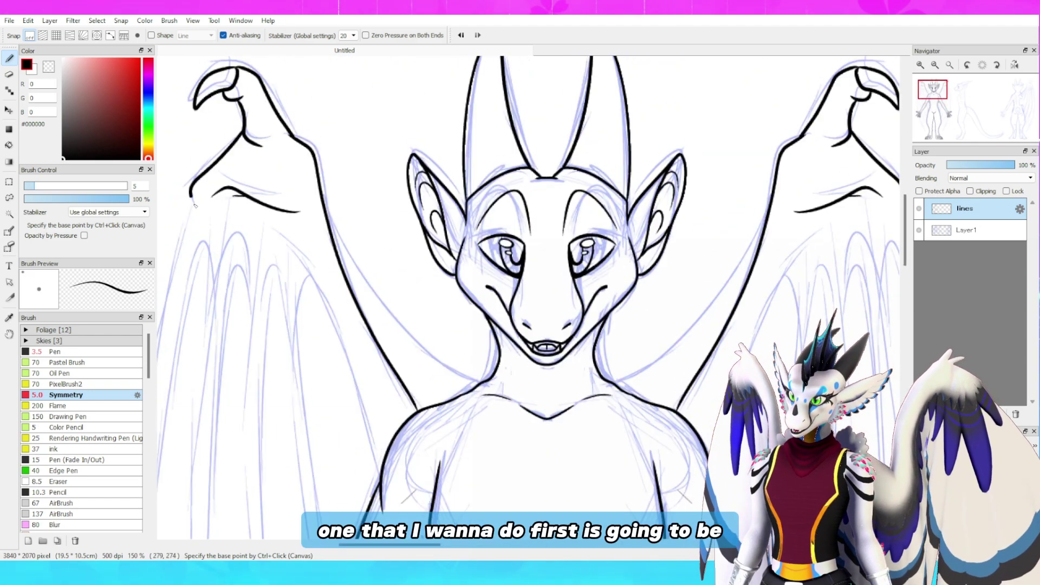
Ink the outermost wing finger on both wings down to its pointed tip below the hands
scroll(410, 158, down, 2)
scroll(320, 88, down, 5)
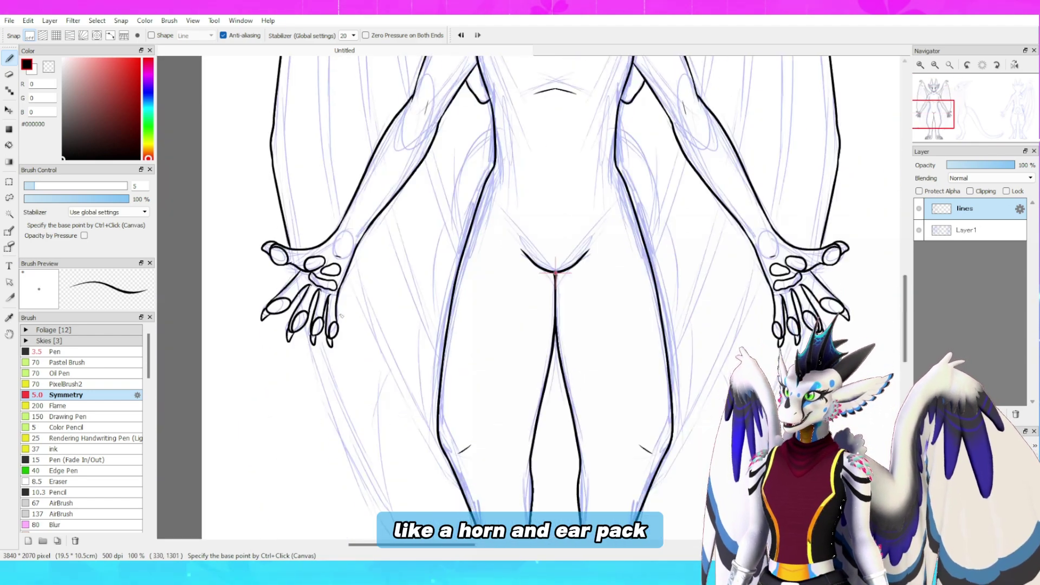
scroll(421, 430, down, 4)
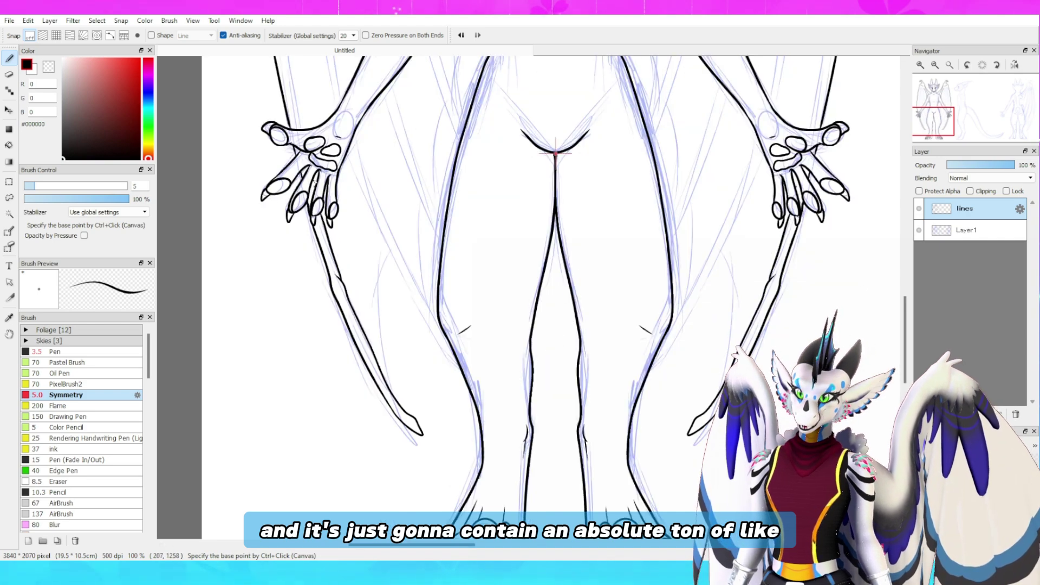
Ink the remaining inner wing fingers on both front-view wings, tapering to pointed tips behind the arms and legs
scroll(413, 417, up, 8)
scroll(422, 379, down, 7)
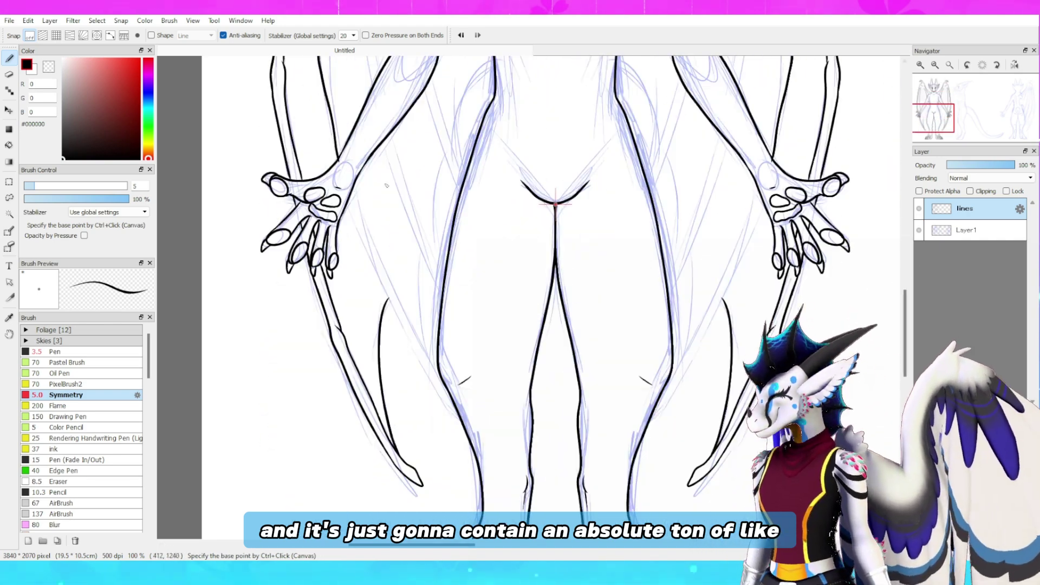
scroll(426, 344, up, 8)
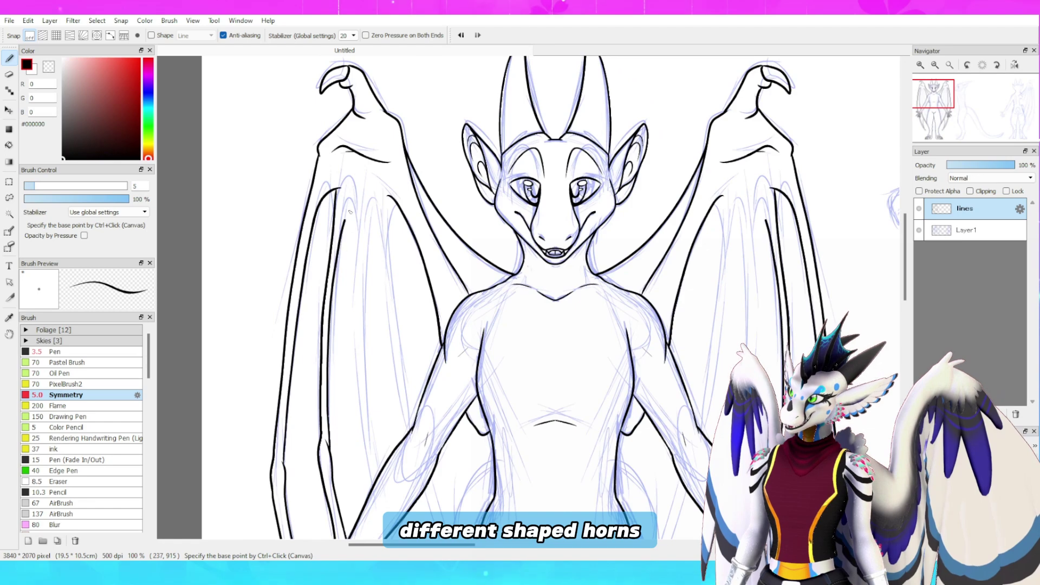
scroll(608, 299, down, 8)
scroll(368, 239, up, 7)
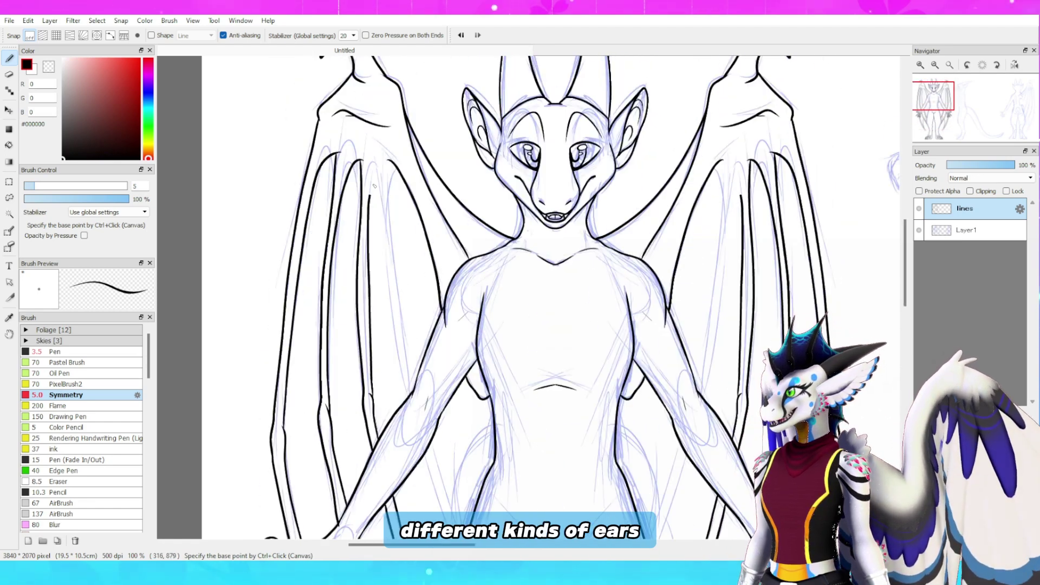
scroll(554, 365, down, 7)
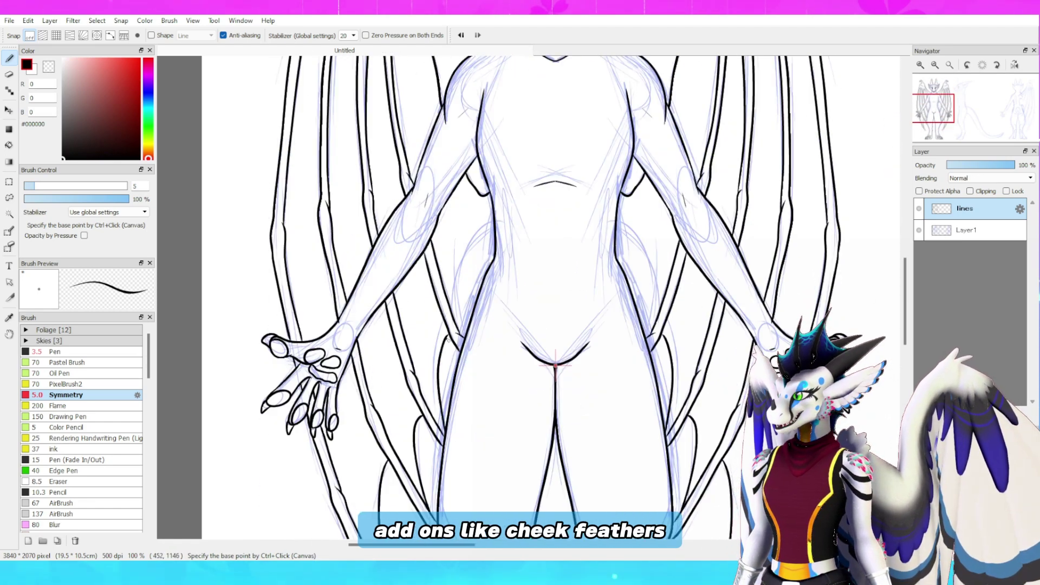
scroll(486, 251, down, 4)
scroll(677, 173, up, 2)
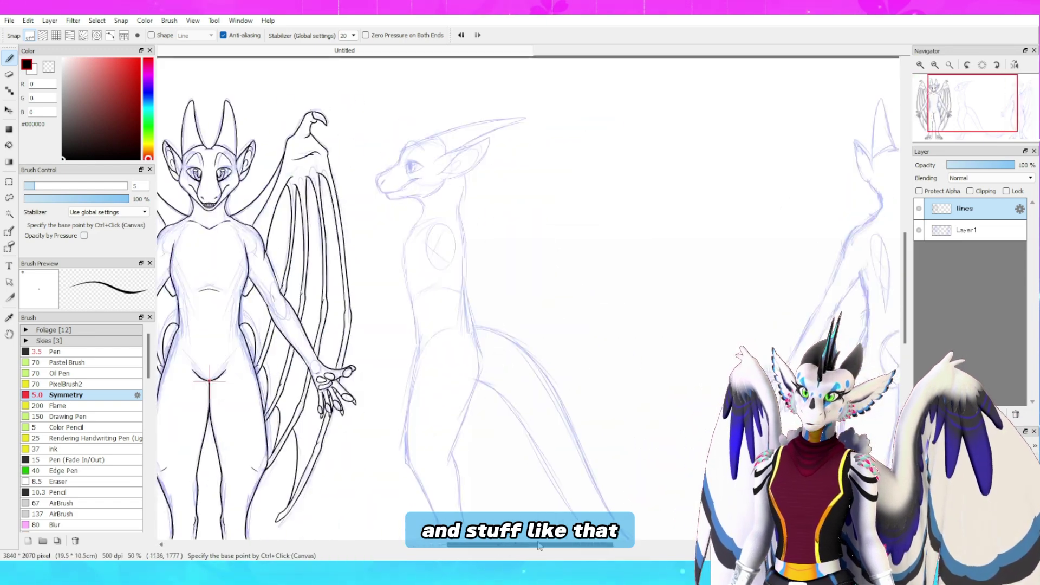
Center the symmetry axis on the back view and ink the crossed tail-base oval and the curves beneath it
scroll(833, 267, up, 4)
ctrl+click(498, 402)
drag(498, 402, 499, 176)
drag(559, 215, 444, 369)
drag(498, 404, 635, 384)
mouse_move(896, 309)
mouse_down()
mouse_move(904, 349)
mouse_move(904, 310)
mouse_up()
scroll(622, 325, down, 1)
Ink the back-view hips, thighs and inner legs symmetrically down to the lower legs
drag(626, 145, 710, 474)
drag(904, 311, 904, 361)
mouse_move(709, 128)
mouse_down()
mouse_move(715, 212)
mouse_move(663, 511)
mouse_up()
mouse_move(644, 288)
mouse_down()
mouse_move(572, 351)
mouse_move(570, 405)
mouse_up()
drag(904, 355, 904, 338)
drag(529, 129, 575, 409)
Ink the back-view lower legs, heels and feet symmetrically
drag(904, 335, 904, 381)
drag(451, 225, 489, 208)
mouse_move(489, 208)
mouse_down()
mouse_move(453, 428)
mouse_move(417, 427)
mouse_up()
drag(321, 397, 297, 427)
drag(452, 220, 384, 417)
Ink the back-view waist, neck, crown of the head, horns and ears symmetrically
drag(904, 381, 904, 249)
mouse_move(613, 212)
mouse_down()
mouse_move(587, 161)
mouse_move(628, 97)
mouse_up()
scroll(629, 97, up, 5)
drag(514, 258, 613, 319)
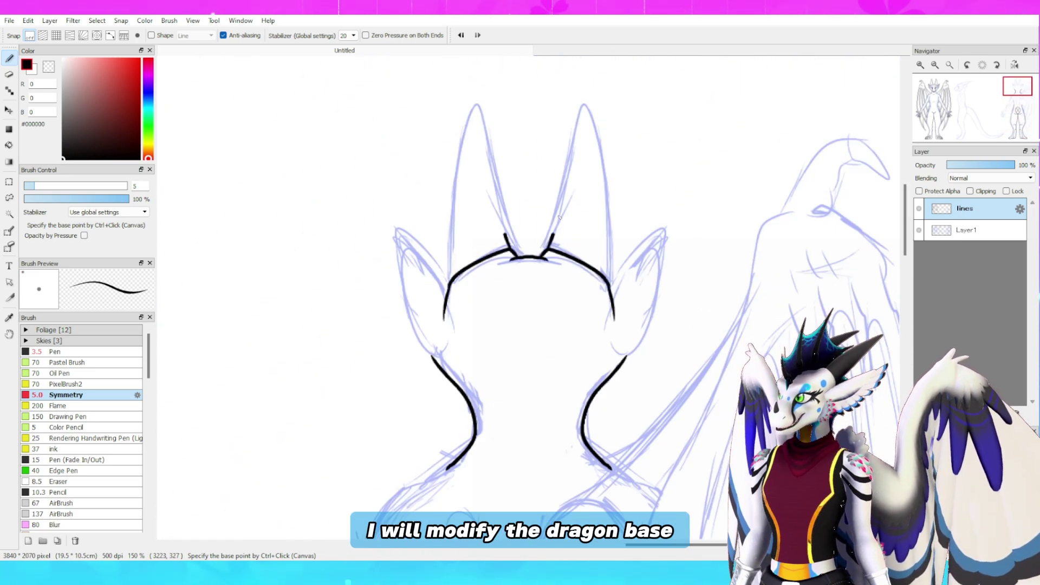
drag(547, 251, 607, 279)
drag(609, 281, 636, 349)
With the 3.5 Pen brush, ink the teardrop wing-attachment marker and its crossed lines on the bare shoulder blade
click(54, 352)
scroll(487, 298, down, 5)
drag(475, 170, 469, 309)
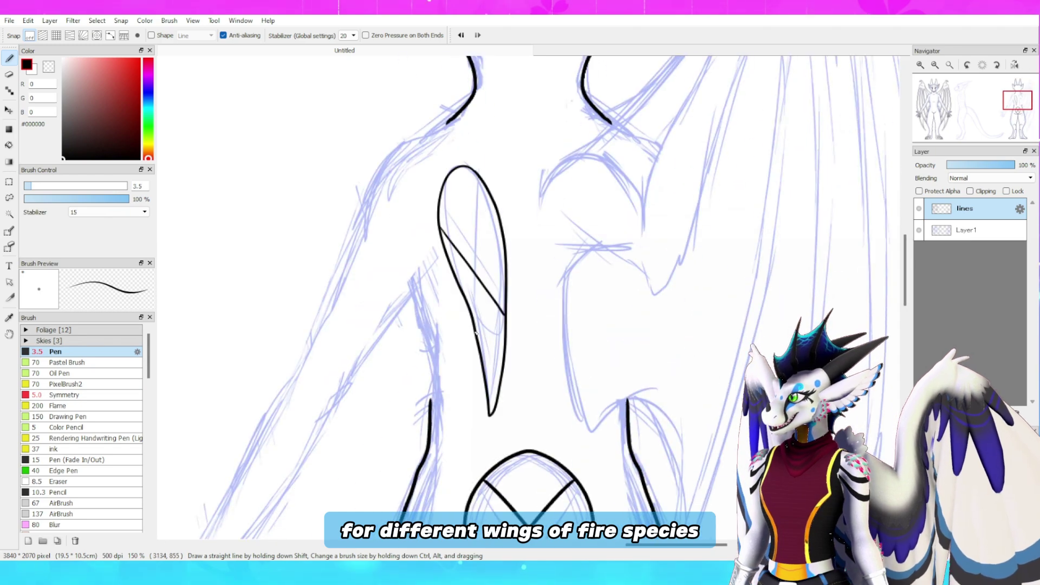
drag(497, 214, 475, 320)
With the Pen at size 5, ink the back view's free shoulder, upper arm and torso side, plus the opposite wing's base
drag(473, 93, 358, 238)
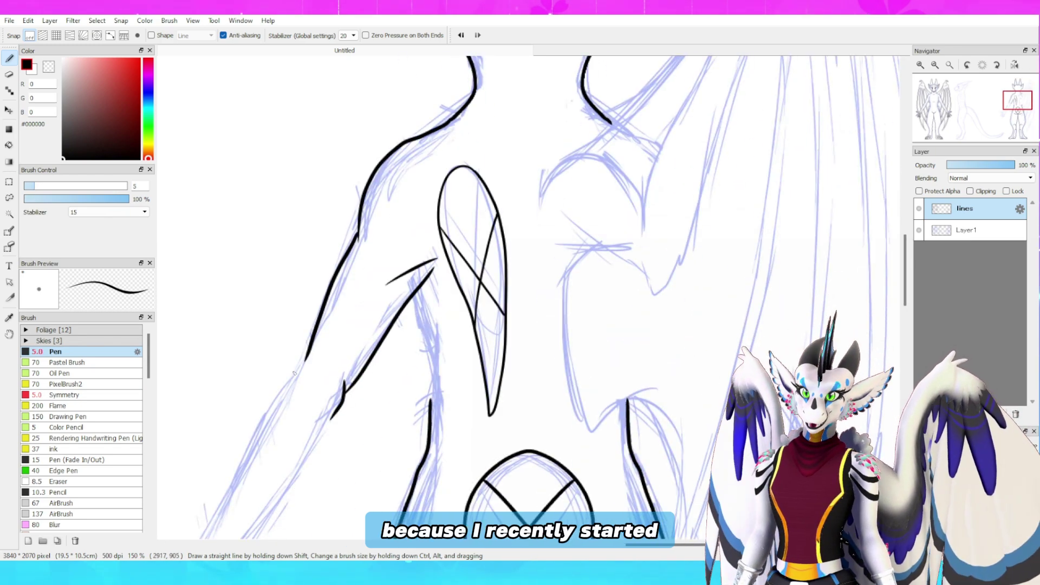
drag(414, 295, 431, 410)
drag(539, 190, 643, 222)
drag(556, 248, 630, 246)
mouse_move(598, 247)
mouse_down()
mouse_move(582, 424)
mouse_move(629, 400)
mouse_up()
Ink the back-view wing arm up to the wrist joint, including the hooked thumb claw and knuckle lines
mouse_move(623, 179)
mouse_down()
mouse_move(595, 415)
mouse_move(372, 433)
mouse_up()
drag(392, 449, 533, 120)
drag(495, 210, 310, 415)
drag(521, 257, 430, 515)
mouse_move(535, 119)
mouse_down()
mouse_move(543, 211)
mouse_move(653, 312)
mouse_up()
drag(584, 239, 607, 273)
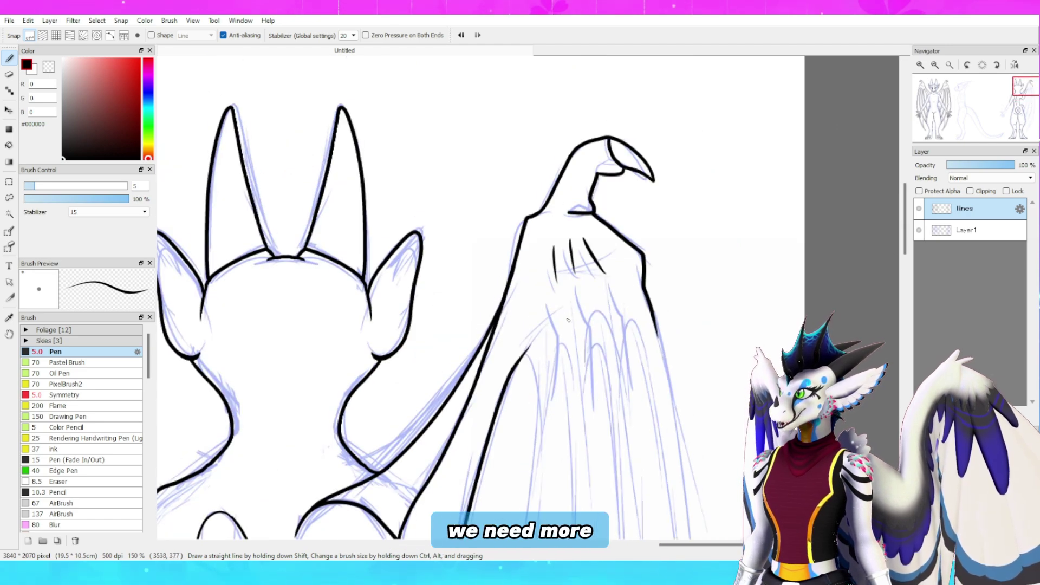
Ink the outer edge of the back-view wing's outermost finger down to its pointed tip
scroll(583, 271, down, 1)
drag(622, 109, 657, 419)
mouse_move(657, 419)
mouse_down()
mouse_move(655, 209)
mouse_move(587, 482)
mouse_up()
drag(588, 483, 588, 364)
drag(589, 362, 529, 464)
scroll(529, 463, up, 6)
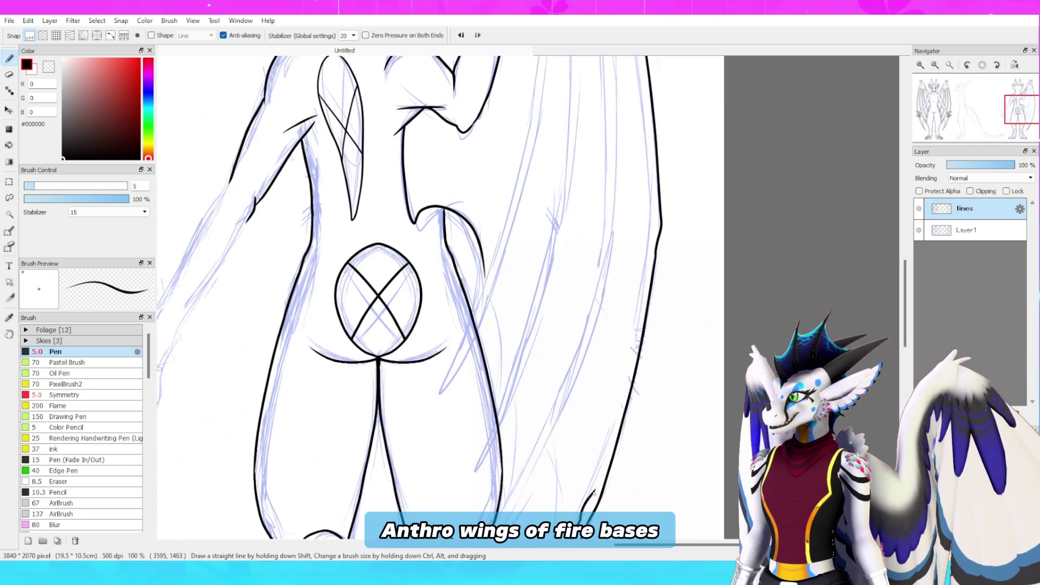
Ink the inner edge of the outermost wing finger and the neighboring finger's contours on the back view
drag(606, 135, 607, 476)
scroll(608, 208, down, 5)
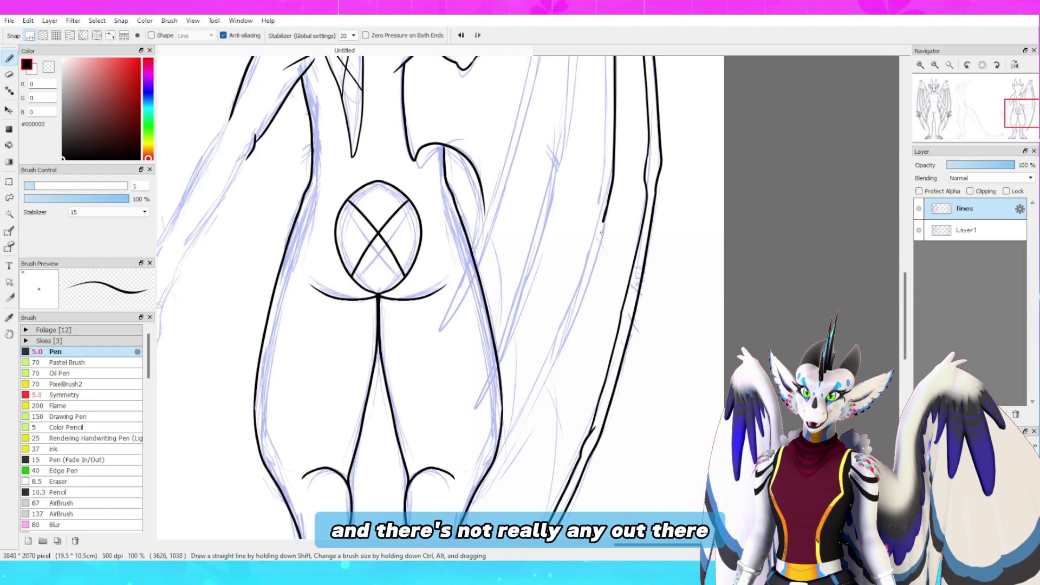
drag(557, 440, 548, 522)
drag(607, 162, 557, 352)
scroll(557, 352, up, 4)
drag(606, 415, 597, 160)
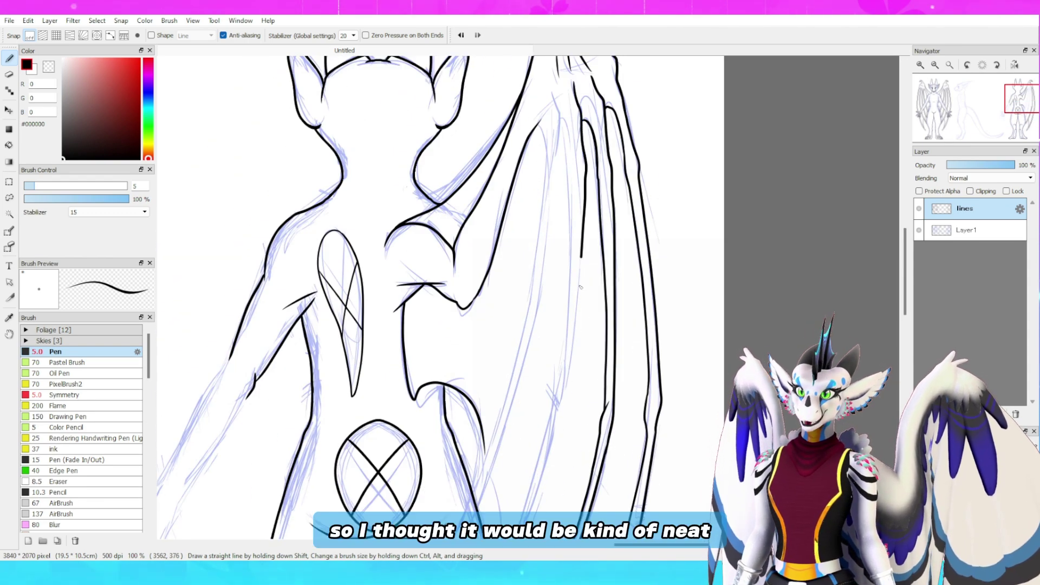
Ink the remaining inner wing fingers of the back view from the wrist joint to their lower tips
scroll(586, 197, down, 4)
drag(542, 307, 498, 380)
scroll(522, 472, up, 5)
drag(573, 156, 573, 314)
mouse_move(552, 233)
mouse_down()
mouse_move(535, 349)
mouse_move(486, 367)
mouse_move(515, 458)
mouse_up()
scroll(536, 350, down, 3)
scroll(487, 346, up, 4)
Ink the back-view forearm and hand with its clawed thumb and four clawed fingers
drag(347, 406, 583, 292)
scroll(465, 325, up, 1)
mouse_move(475, 169)
mouse_down()
mouse_move(351, 380)
mouse_move(297, 413)
mouse_up()
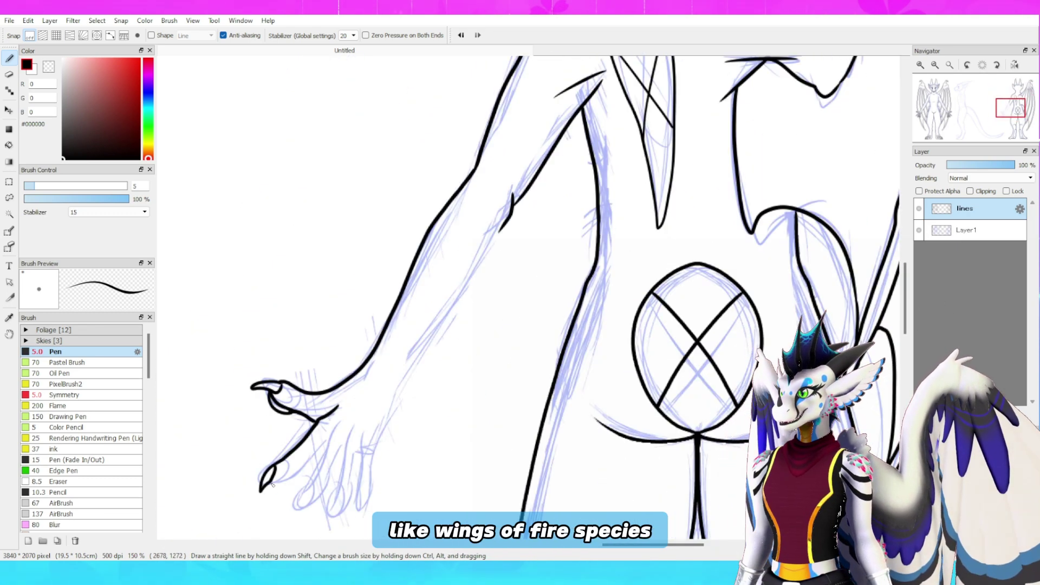
drag(325, 450, 271, 484)
drag(345, 418, 297, 519)
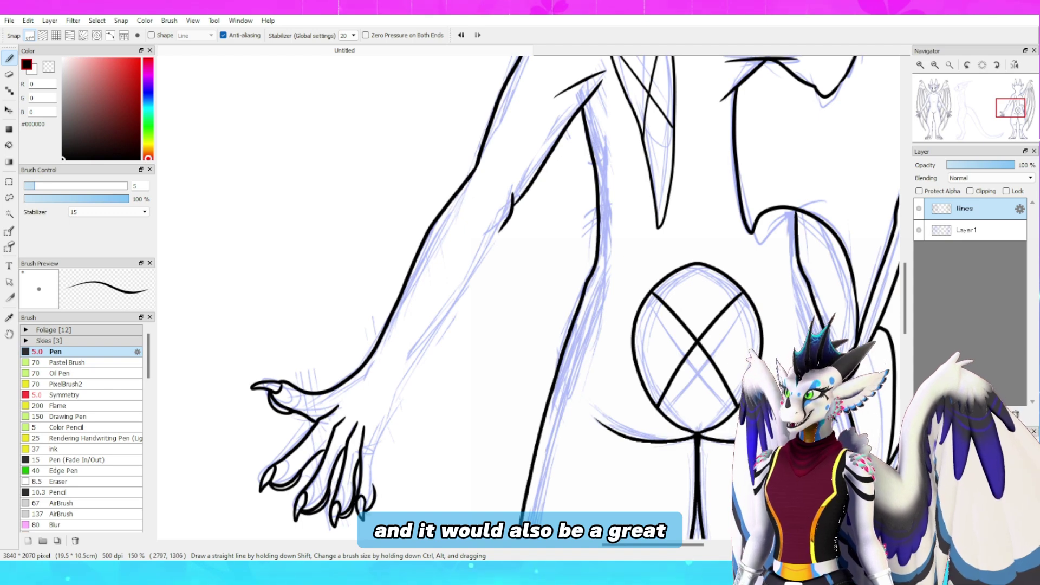
drag(442, 330, 374, 491)
drag(510, 218, 407, 379)
scroll(721, 364, down, 4)
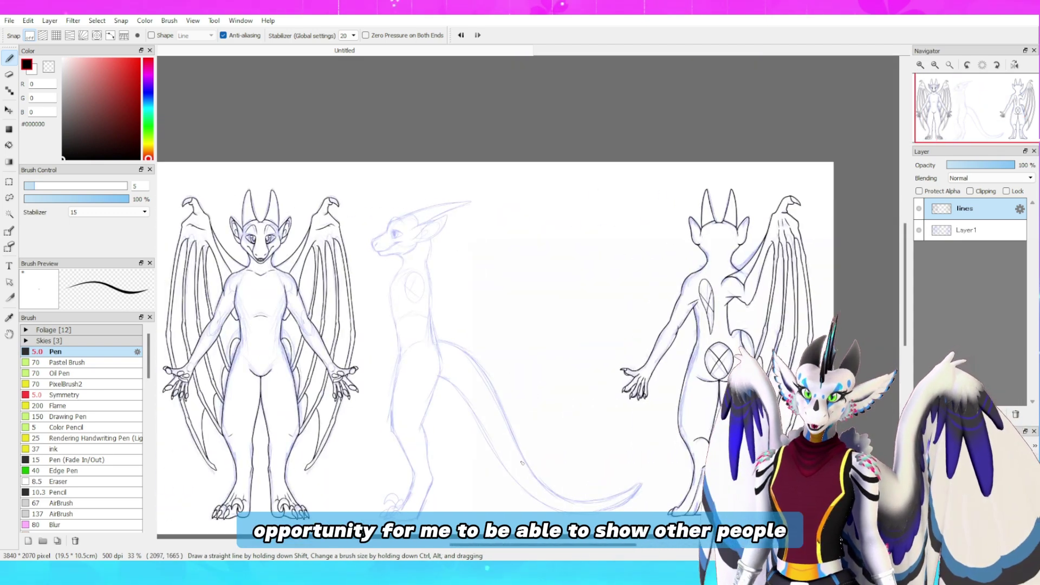
Ink the side-view eye with its eyelids, iris and highlight, and add the nostril
scroll(397, 223, up, 5)
drag(420, 249, 420, 296)
drag(416, 252, 481, 269)
drag(482, 269, 412, 294)
drag(322, 330, 335, 319)
mouse_move(450, 247)
mouse_down()
mouse_move(437, 290)
mouse_move(440, 252)
mouse_move(439, 268)
mouse_up()
click(64, 470)
click(49, 185)
click(55, 351)
Ink the side-view forehead, snout, jaw and inner ear lines
mouse_move(393, 246)
mouse_down()
mouse_move(398, 229)
mouse_move(497, 205)
mouse_up()
drag(396, 236, 331, 375)
mouse_move(331, 375)
mouse_down()
mouse_move(464, 311)
mouse_move(584, 320)
mouse_up()
mouse_move(530, 255)
mouse_down()
mouse_move(669, 299)
mouse_move(561, 314)
mouse_up()
mouse_move(708, 174)
mouse_down()
mouse_move(545, 306)
mouse_move(696, 274)
mouse_up()
drag(669, 204, 691, 267)
drag(627, 247, 614, 287)
Ink the side-view skull, outer ear contour and long swept-back horn
drag(459, 175, 592, 208)
drag(639, 437, 499, 511)
mouse_move(388, 218)
mouse_down()
mouse_move(513, 172)
mouse_move(790, 135)
mouse_up()
mouse_move(494, 271)
mouse_down()
mouse_move(620, 198)
mouse_move(789, 136)
mouse_up()
mouse_move(514, 390)
mouse_down()
mouse_move(516, 152)
mouse_move(491, 300)
mouse_up()
Ink the side-view chest, crossed shoulder-joint oval, belly, back and thigh contours
drag(351, 260, 275, 490)
drag(410, 336, 454, 482)
drag(904, 254, 905, 289)
drag(324, 192, 356, 466)
drag(489, 74, 507, 185)
drag(904, 277, 904, 336)
drag(550, 157, 460, 432)
drag(363, 94, 360, 496)
Ink the side-view lower leg, ankle and clawed foot
drag(905, 331, 904, 373)
drag(467, 149, 511, 398)
drag(905, 373, 905, 398)
mouse_move(325, 379)
mouse_down()
mouse_move(374, 367)
mouse_move(442, 391)
mouse_up()
drag(509, 223, 436, 394)
mouse_move(324, 344)
mouse_down()
mouse_move(291, 360)
mouse_move(279, 382)
mouse_up()
drag(435, 188, 374, 343)
drag(490, 185, 477, 292)
drag(349, 325, 384, 325)
drag(309, 297, 360, 306)
Turn on curve snapping and place curve points along the lower edge of the side-view tail
drag(905, 390, 905, 322)
scroll(528, 298, down, 1)
drag(500, 545, 555, 544)
click(110, 36)
click(252, 186)
click(295, 211)
click(328, 251)
click(364, 313)
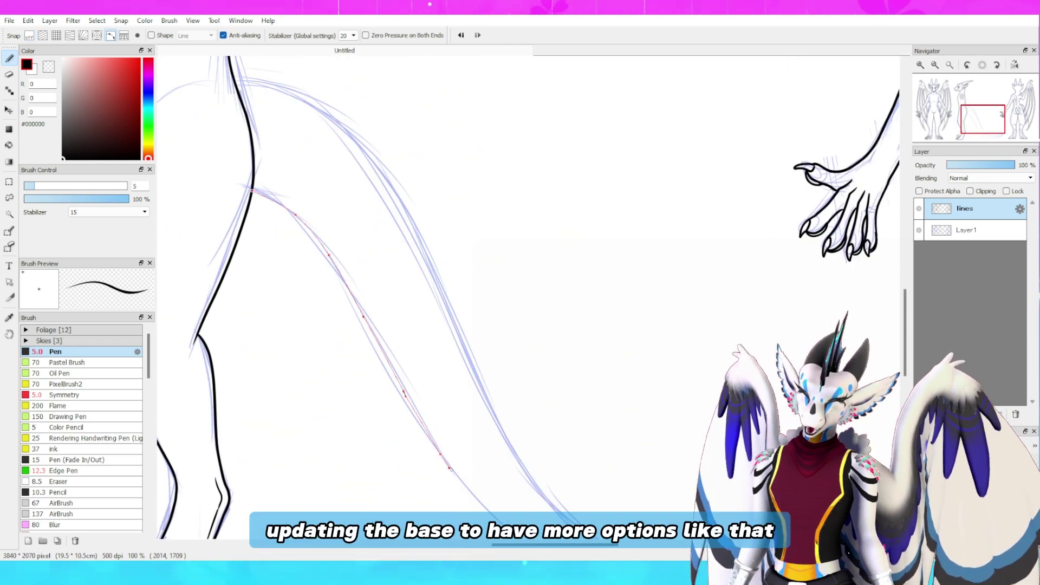
scroll(499, 317, down, 1)
click(459, 405)
click(483, 435)
Plot the upper edge of the side-view tail from the tip back to the lower back and ink the tail curves
click(610, 478)
click(574, 466)
click(541, 443)
click(514, 410)
click(492, 373)
click(471, 331)
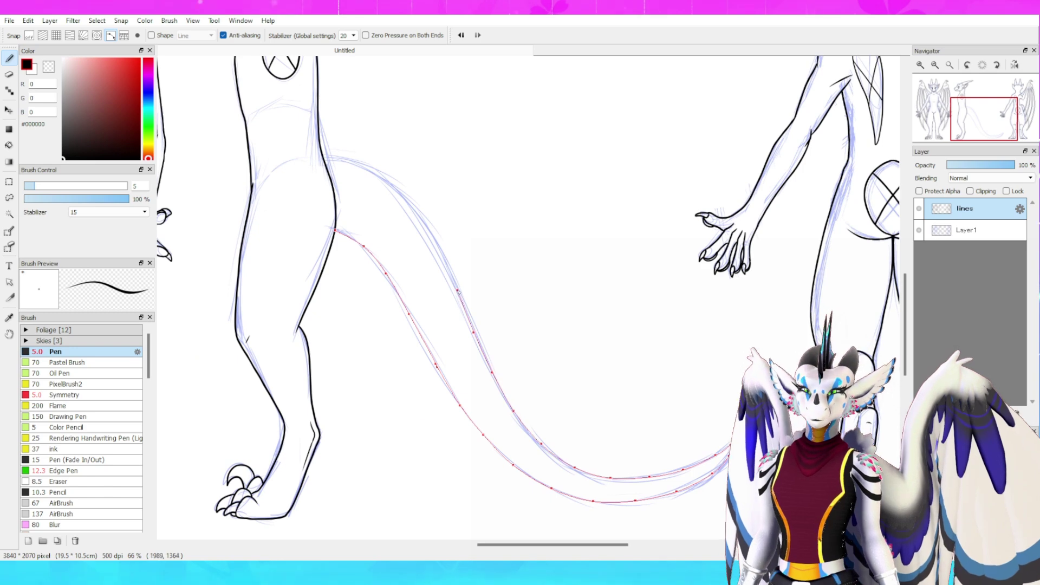
double_click(325, 157)
mouse_move(326, 158)
mouse_down()
mouse_move(573, 467)
mouse_move(733, 444)
mouse_up()
drag(731, 452, 335, 230)
Turn off snapping and finish inking the side-view body contour freehand
click(30, 36)
scroll(325, 223, up, 4)
drag(352, 97, 332, 504)
drag(307, 346, 355, 355)
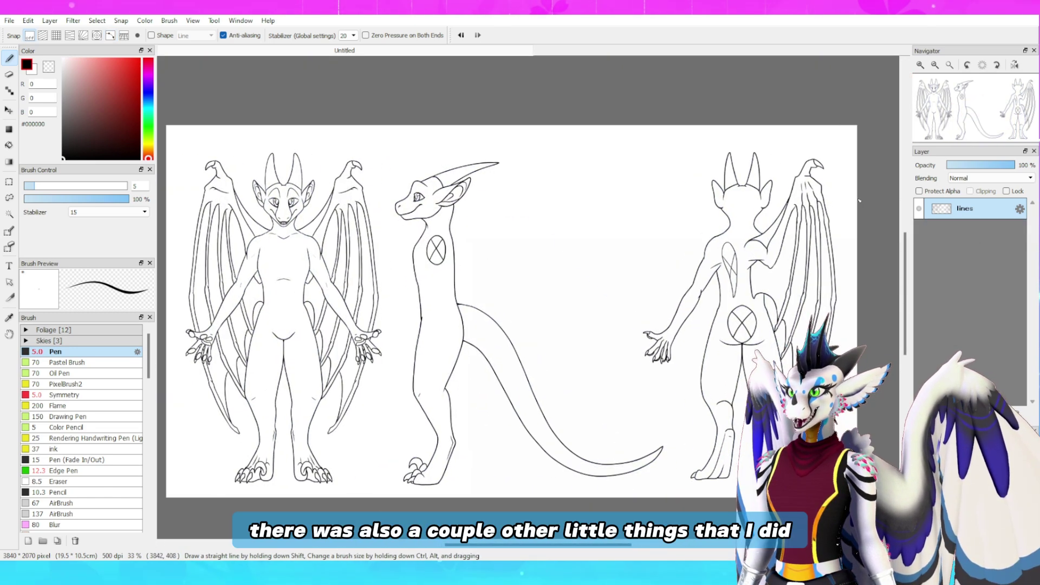
On a new layer in the female folder, sketch a symmetrical bust and narrower waist in red on the front view
click(969, 214)
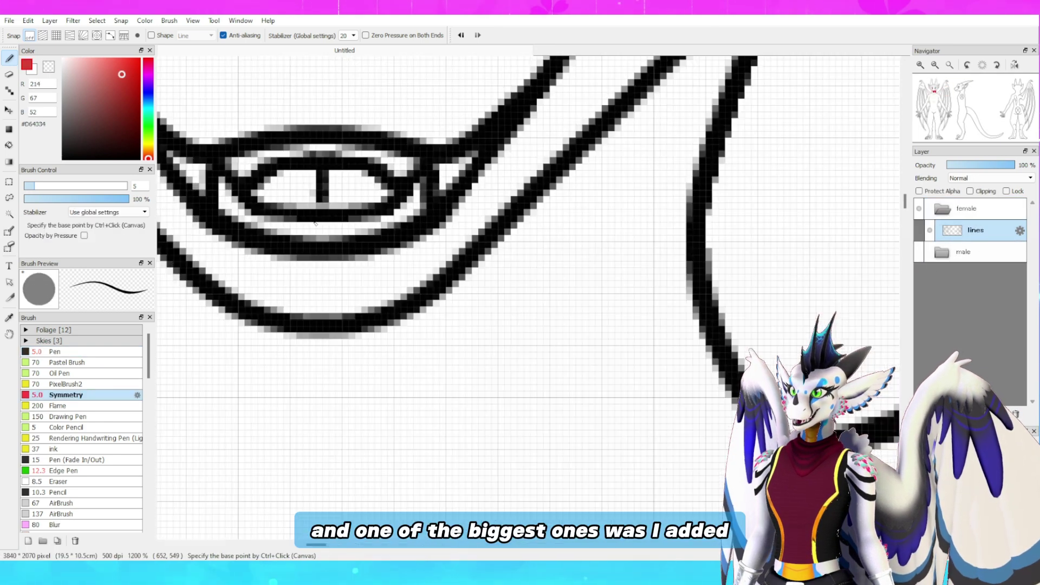
scroll(331, 242, down, 10)
scroll(332, 242, up, 2)
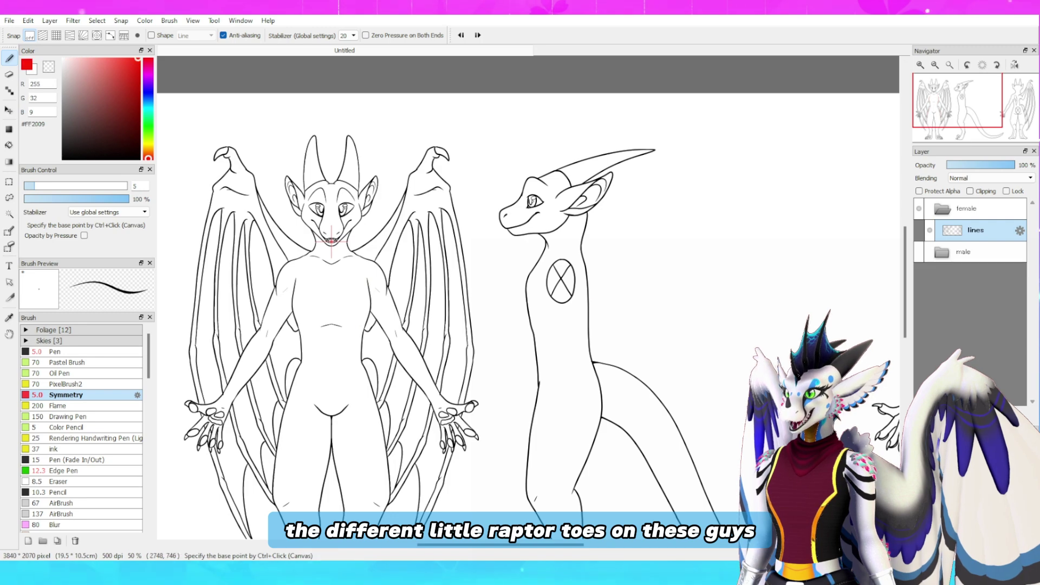
click(920, 415)
drag(314, 248, 291, 318)
drag(296, 379, 272, 501)
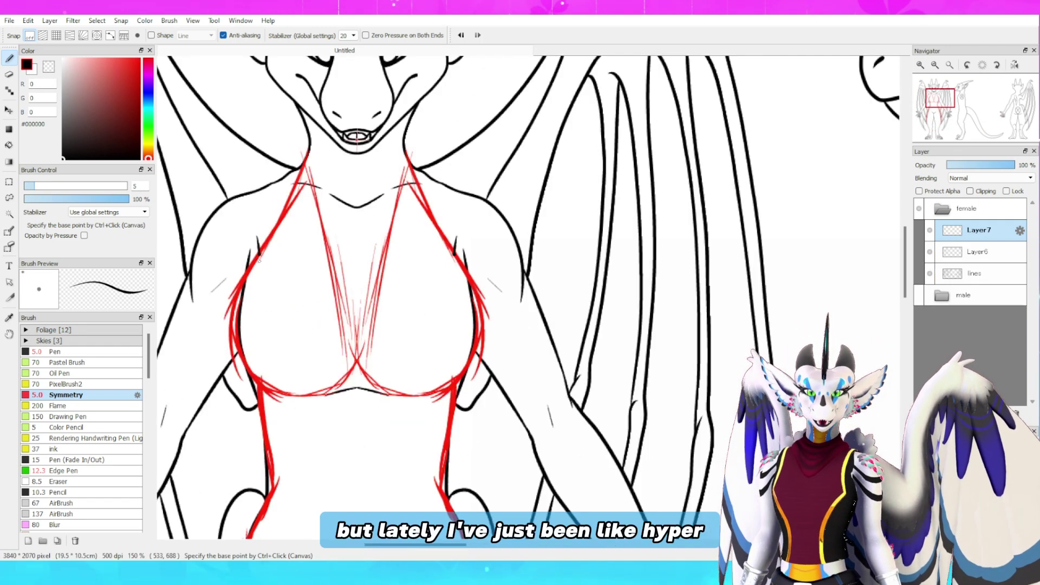
Ink the female front-view bust, waist and hips in black and erase the old body contours beneath
drag(259, 260, 256, 381)
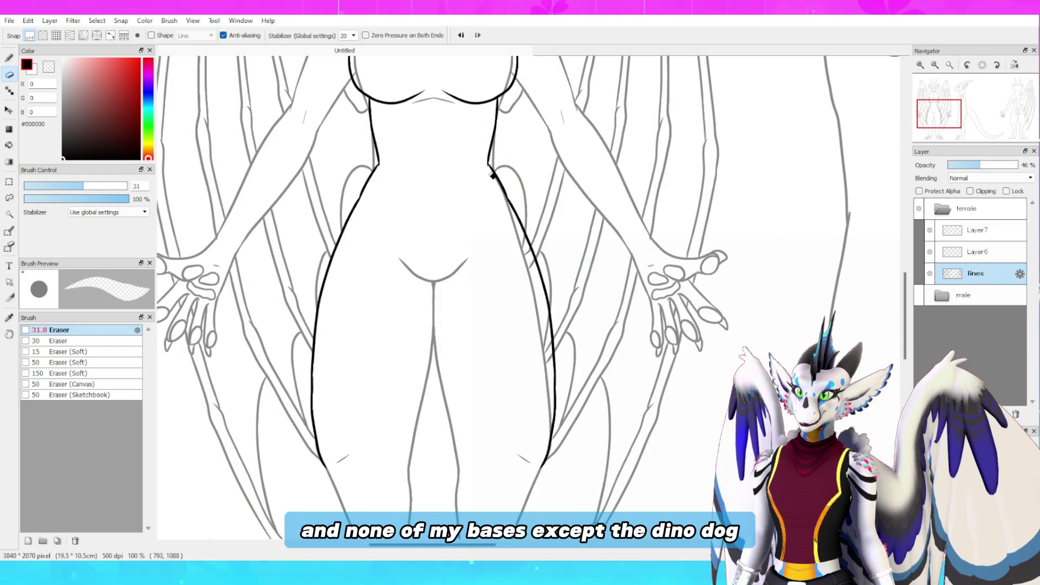
scroll(488, 271, up, 5)
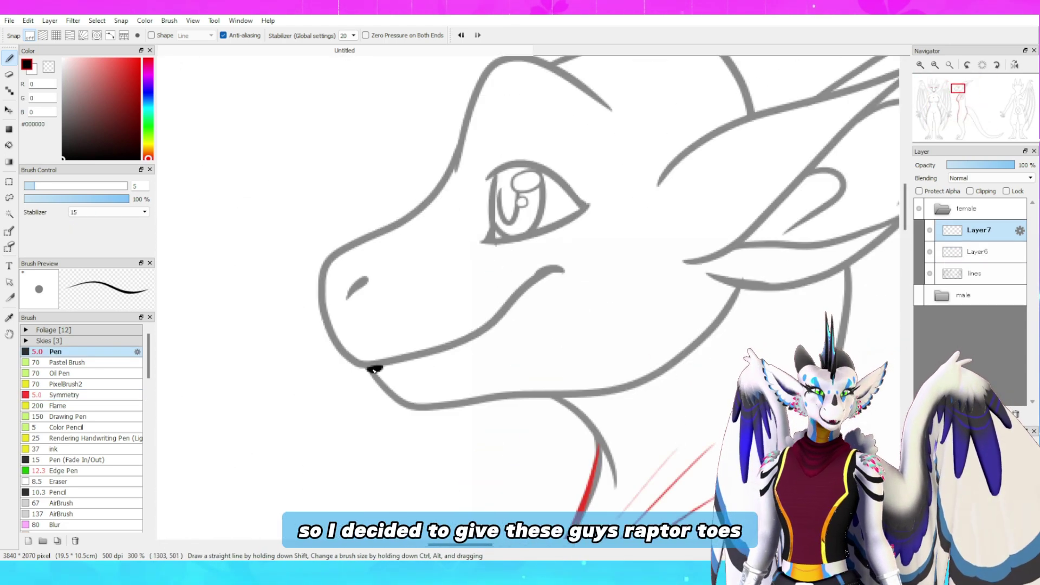
Ink the female side-view bust, belly, thigh and rear contours in black, and erase the old rear line beneath
drag(501, 171, 602, 184)
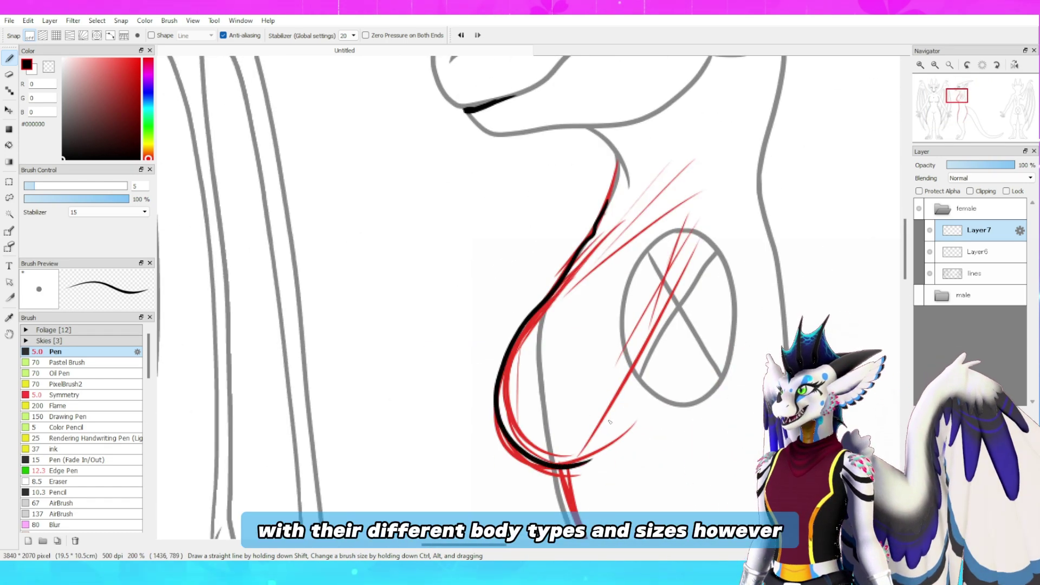
drag(560, 117, 598, 291)
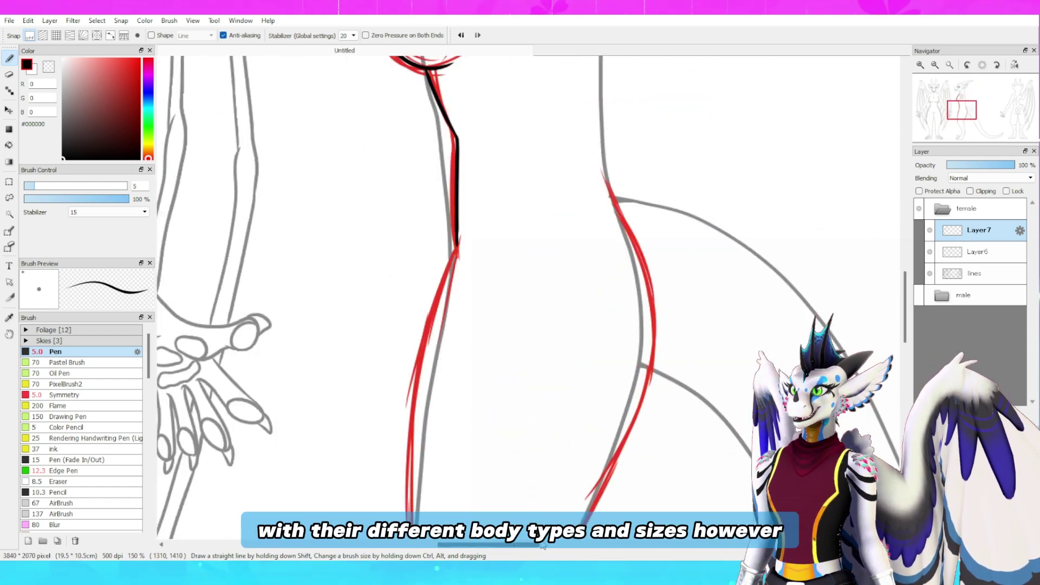
mouse_move(601, 73)
mouse_down()
mouse_move(642, 325)
mouse_move(562, 495)
mouse_up()
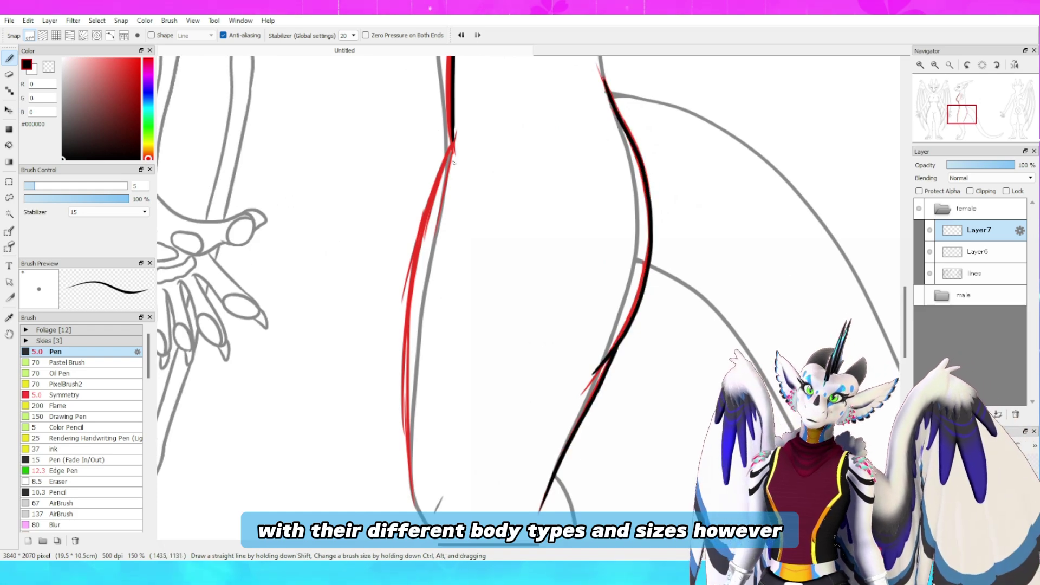
drag(412, 310, 410, 487)
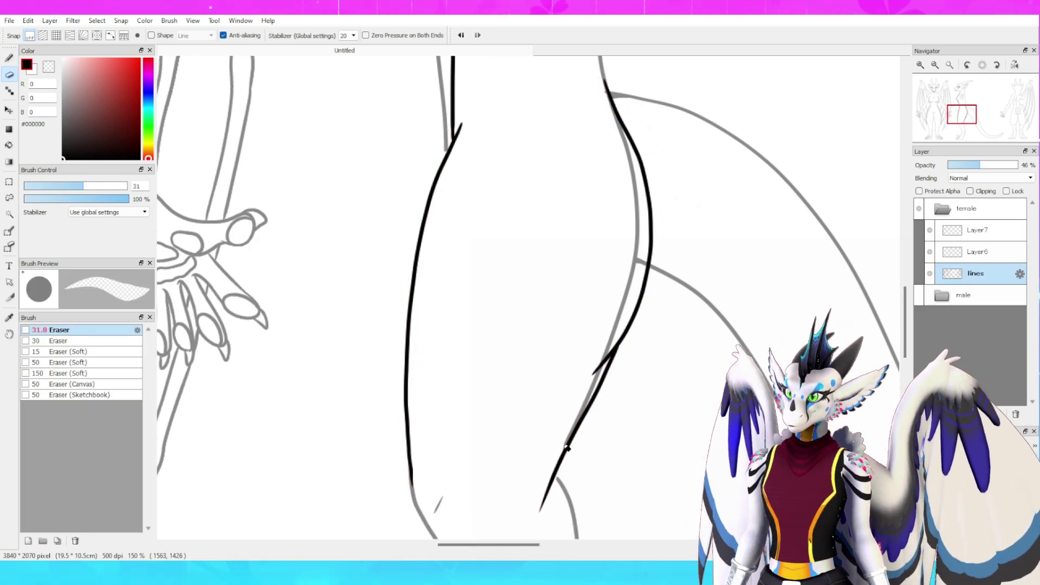
drag(567, 448, 645, 253)
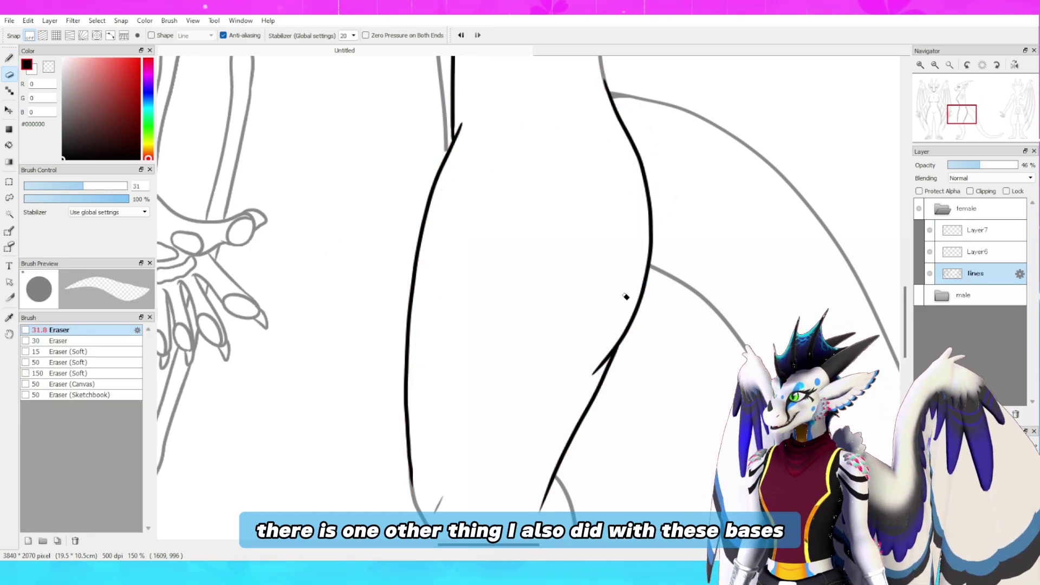
Sketch the female back-view chest sides, narrow waist and wider hips in red with the Symmetry brush
scroll(607, 250, up, 8)
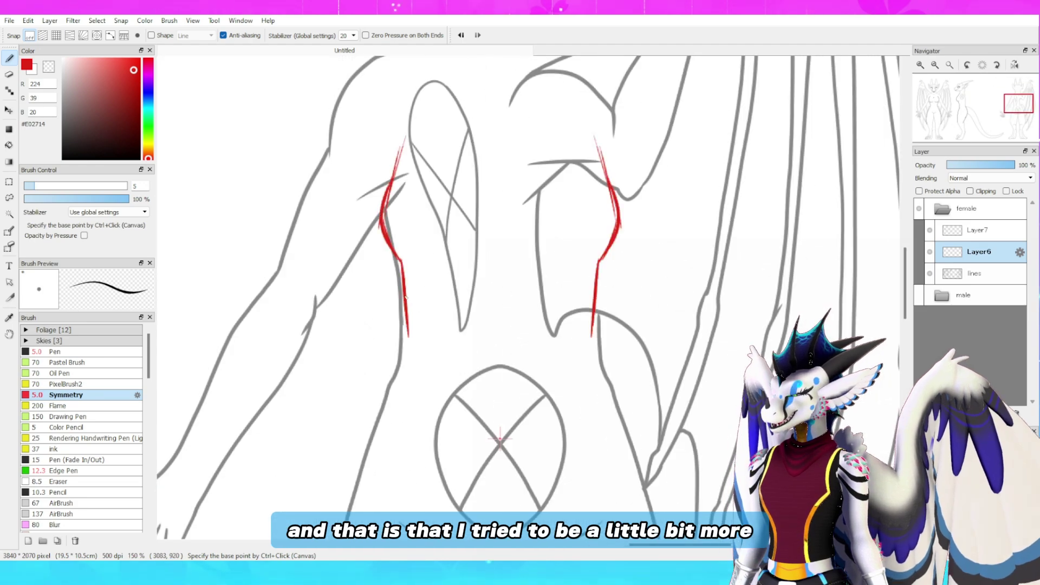
scroll(406, 298, down, 5)
mouse_move(407, 130)
mouse_down()
mouse_move(406, 297)
mouse_move(377, 429)
mouse_move(318, 433)
mouse_up()
scroll(325, 423, up, 5)
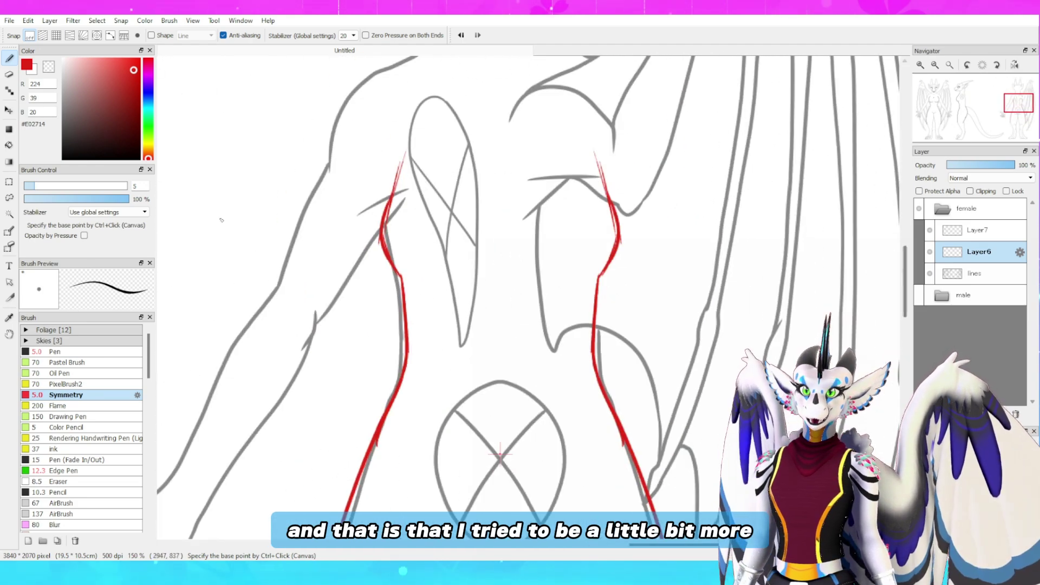
Ink the female back-view torso sides, waist and hips symmetrically in black on the upper female layer
click(978, 230)
click(63, 158)
drag(389, 197, 402, 284)
scroll(404, 304, down, 5)
drag(407, 132, 319, 413)
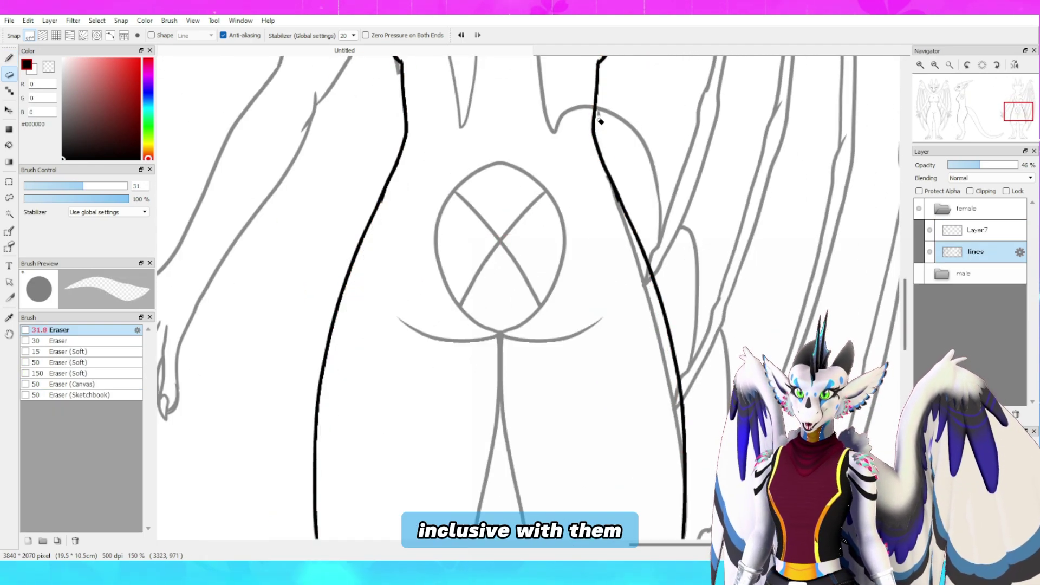
Erase the old back-view hip and thigh outline beneath the new black contour on the female lines layer
drag(650, 268, 679, 455)
click(969, 230)
scroll(617, 271, up, 5)
drag(618, 245, 596, 327)
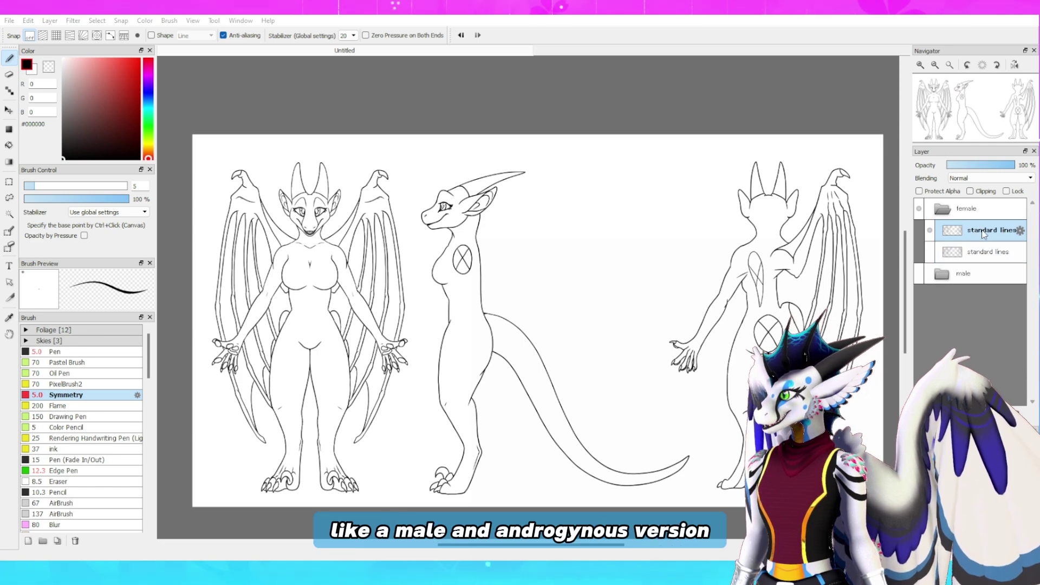
Sketch a thicker female front-view body in red with the Symmetry brush, covering cheeks, neck, arms, bust, belly and outer thighs
key(i)
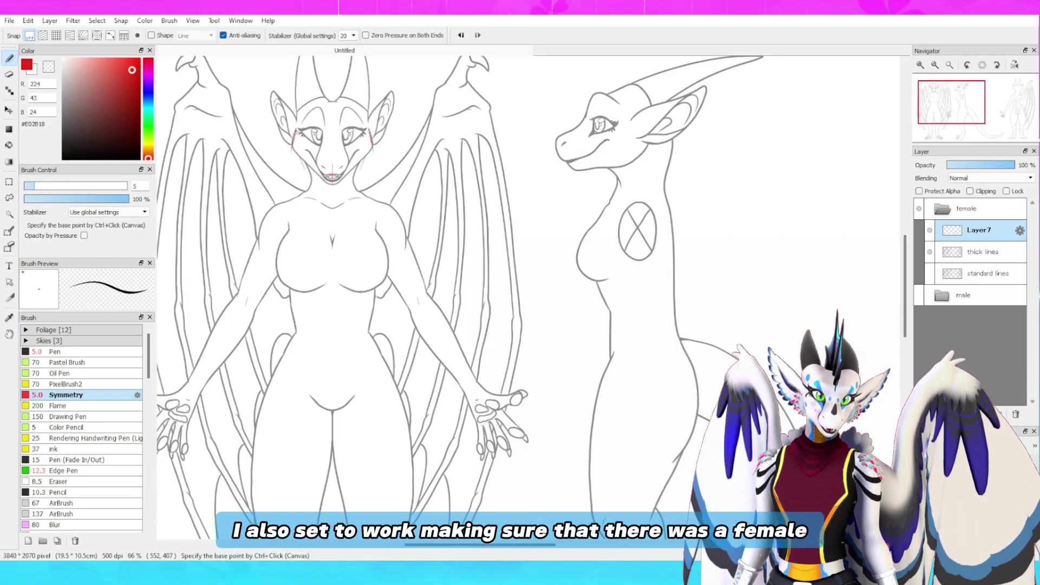
drag(206, 390, 200, 397)
drag(480, 545, 454, 544)
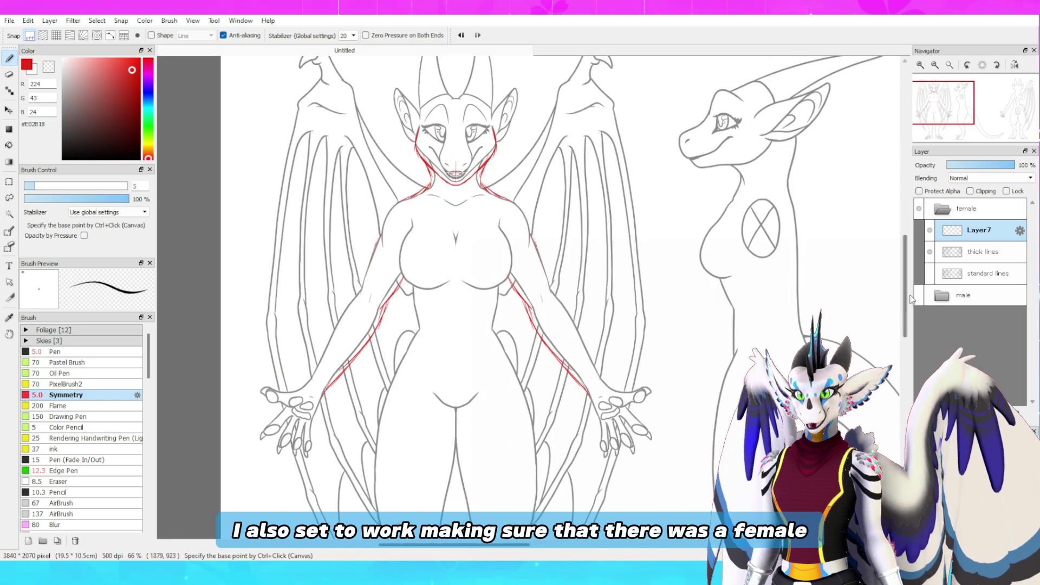
drag(905, 286, 905, 316)
drag(417, 87, 398, 132)
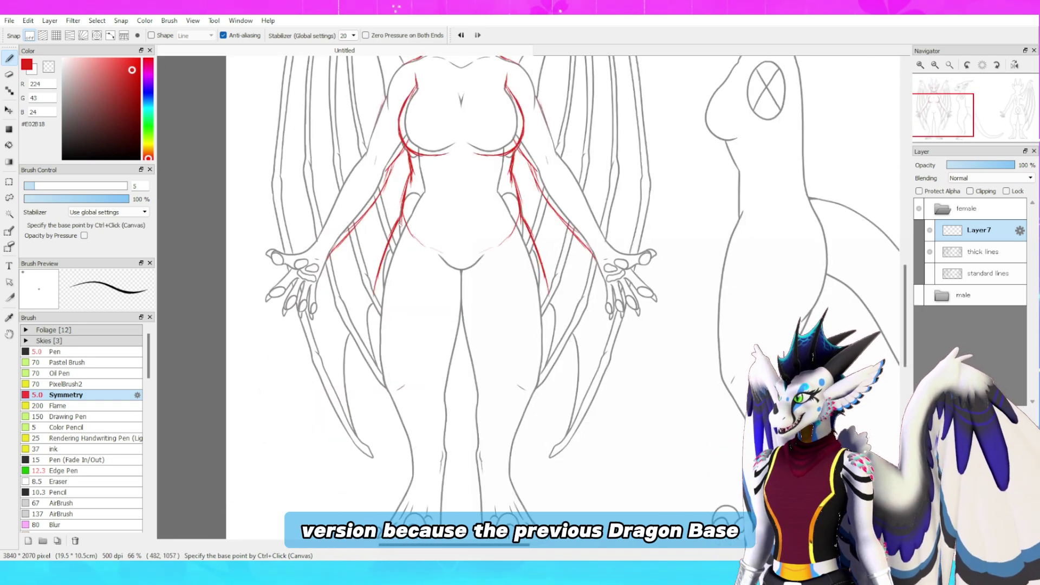
drag(375, 286, 382, 412)
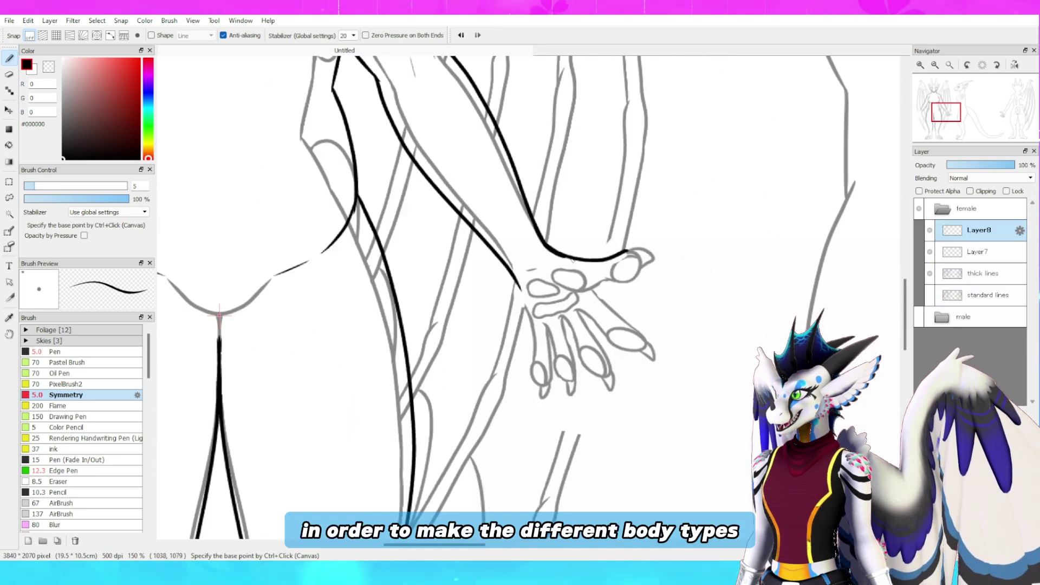
Ink the front-view hands symmetrically in black, including the palm pads, fingers and claws
drag(553, 286, 560, 294)
drag(536, 270, 527, 271)
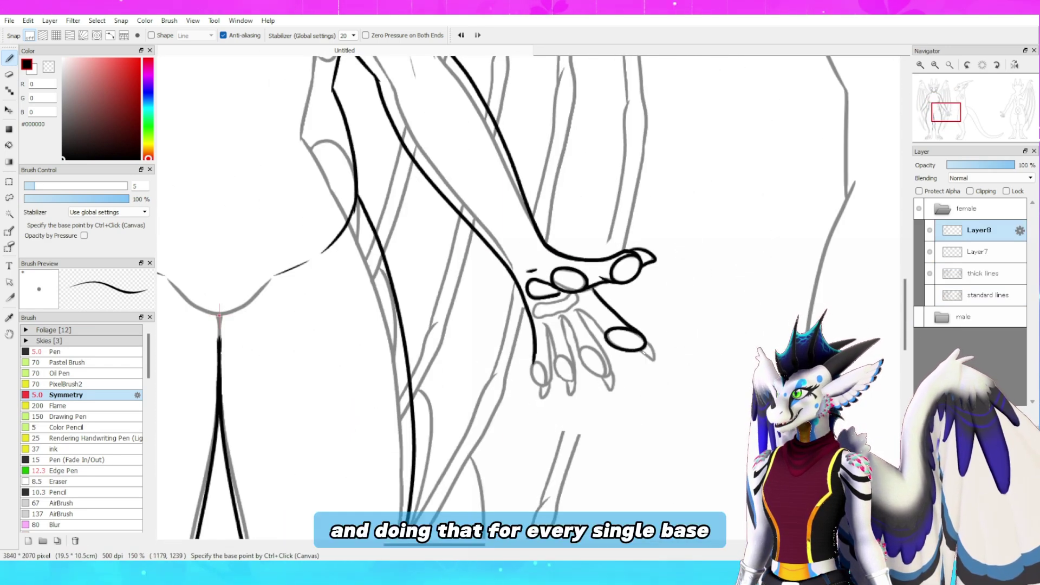
drag(548, 342, 552, 373)
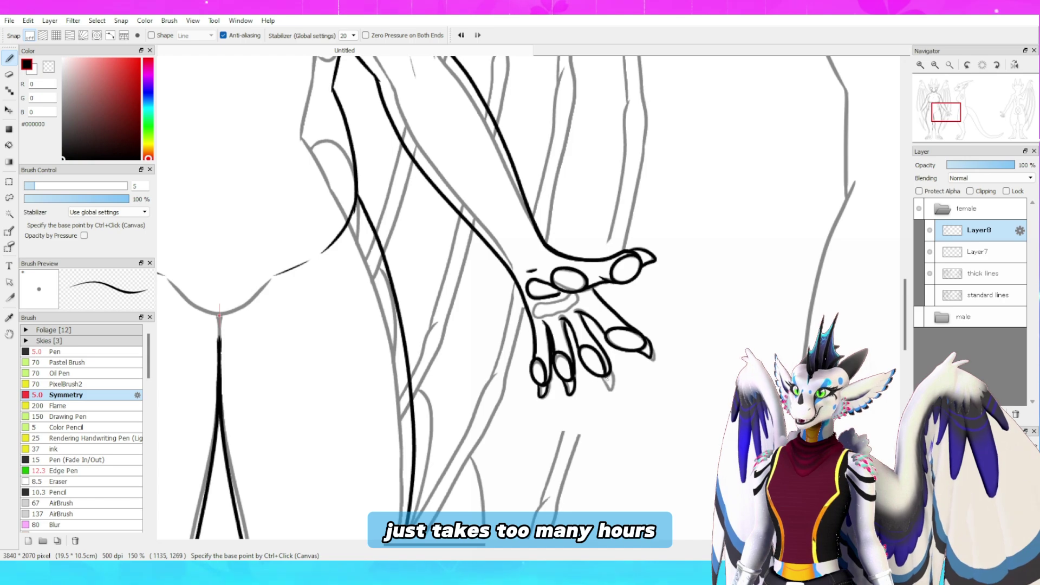
drag(566, 295, 534, 312)
scroll(364, 263, down, 3)
scroll(168, 281, up, 3)
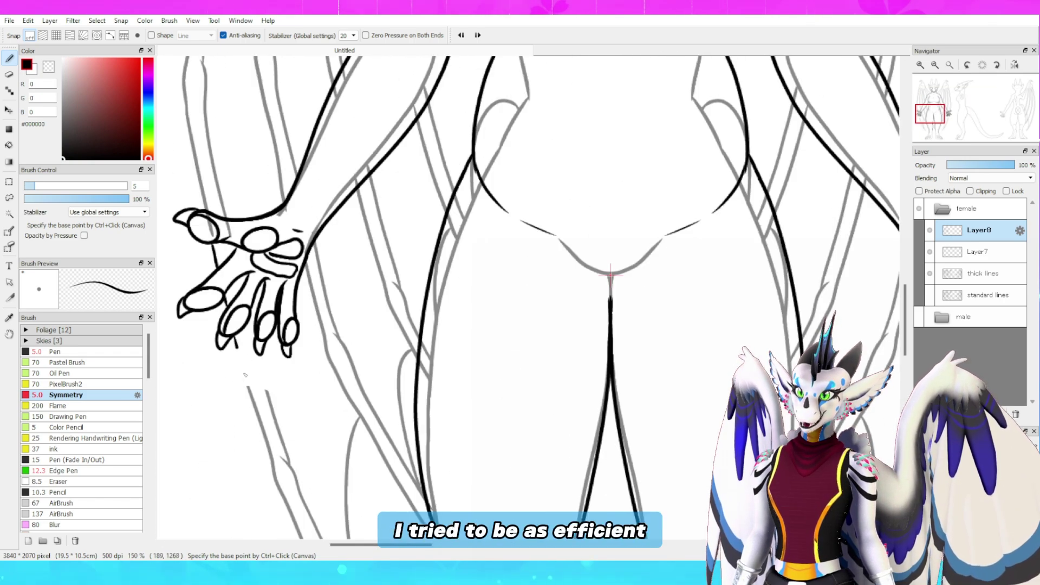
Ink the missing wing line segments around the front-view hands in black
drag(257, 355, 270, 404)
drag(282, 303, 437, 343)
click(55, 351)
drag(785, 281, 235, 291)
Erase the old front-view arm, waist and leg outlines beneath the new contours on the thick lines layer
click(9, 75)
click(977, 252)
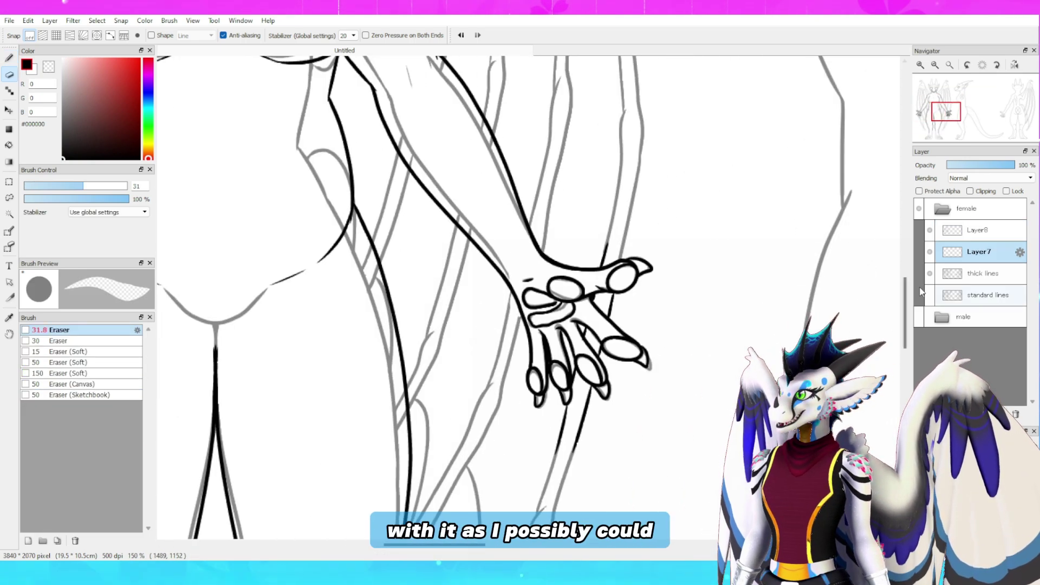
click(982, 273)
drag(532, 321, 542, 330)
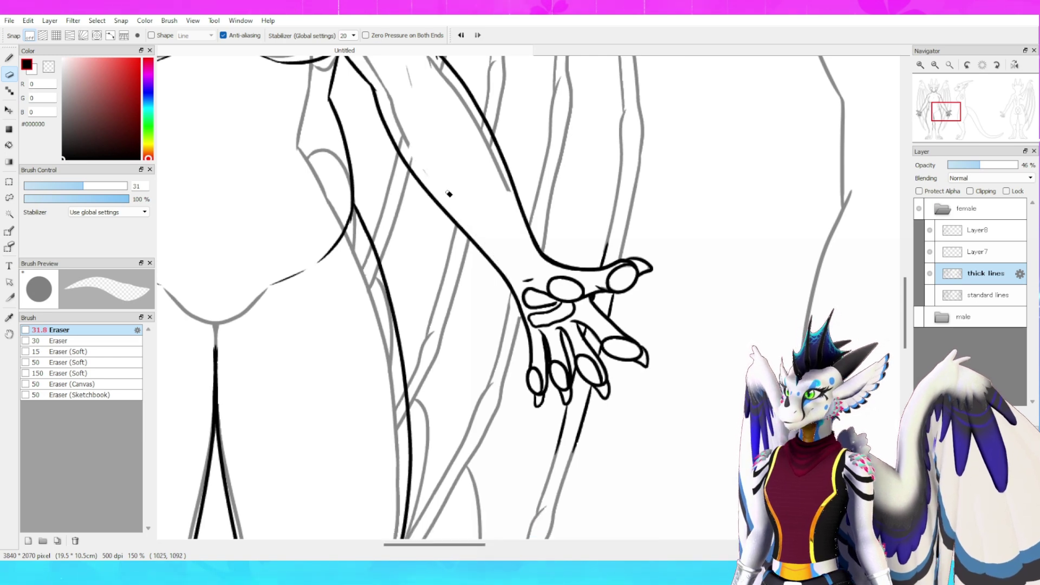
scroll(436, 174, down, 2)
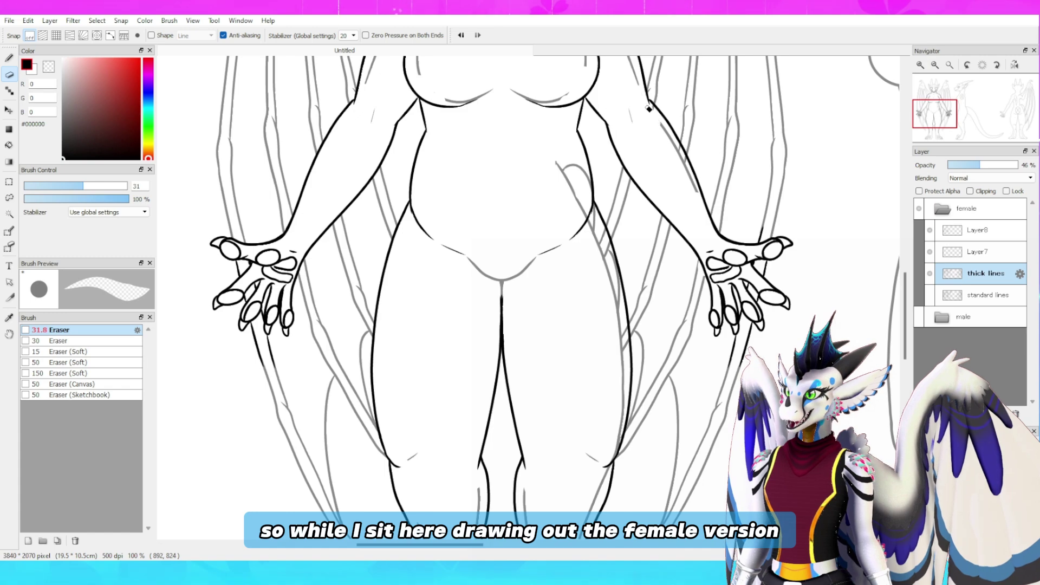
scroll(485, 402, down, 3)
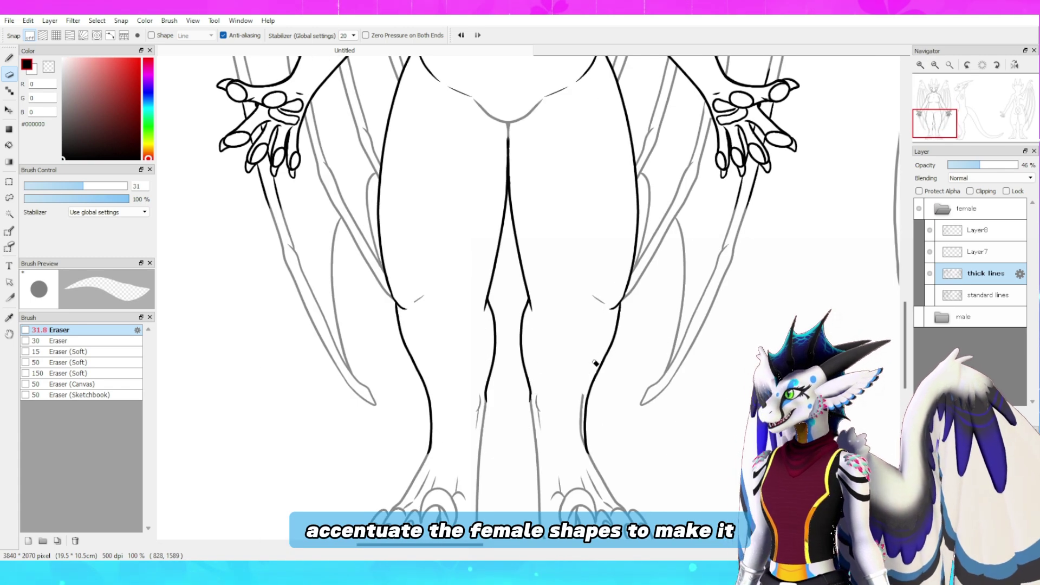
scroll(603, 347, up, 9)
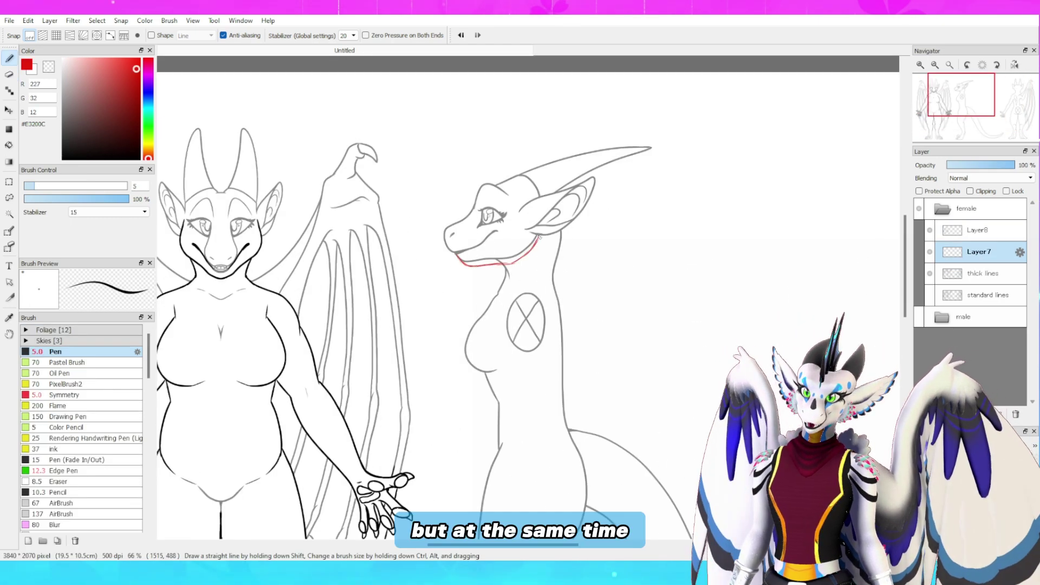
Sketch the thicker side-view jaw, neck, chest, belly and thigh in red with the Pen brush
mouse_move(539, 239)
mouse_down()
mouse_move(498, 266)
mouse_move(463, 339)
mouse_up()
scroll(478, 378, down, 5)
drag(498, 210, 483, 375)
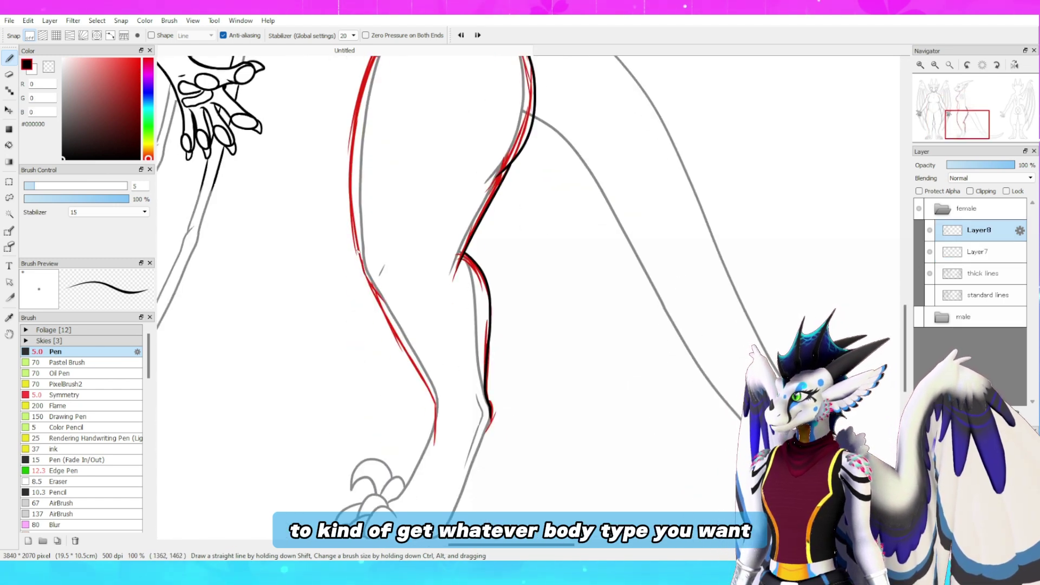
Ink the thicker side-view body in black and erase the old jaw and thigh contours on the thick lines layer
drag(369, 282, 438, 420)
scroll(887, 289, up, 3)
scroll(362, 382, up, 4)
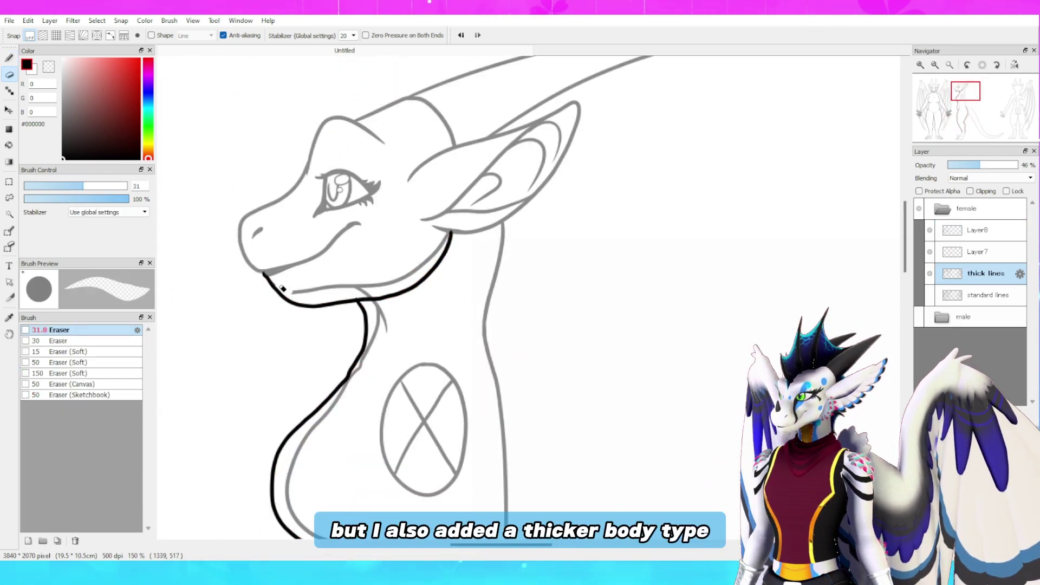
drag(339, 285, 439, 261)
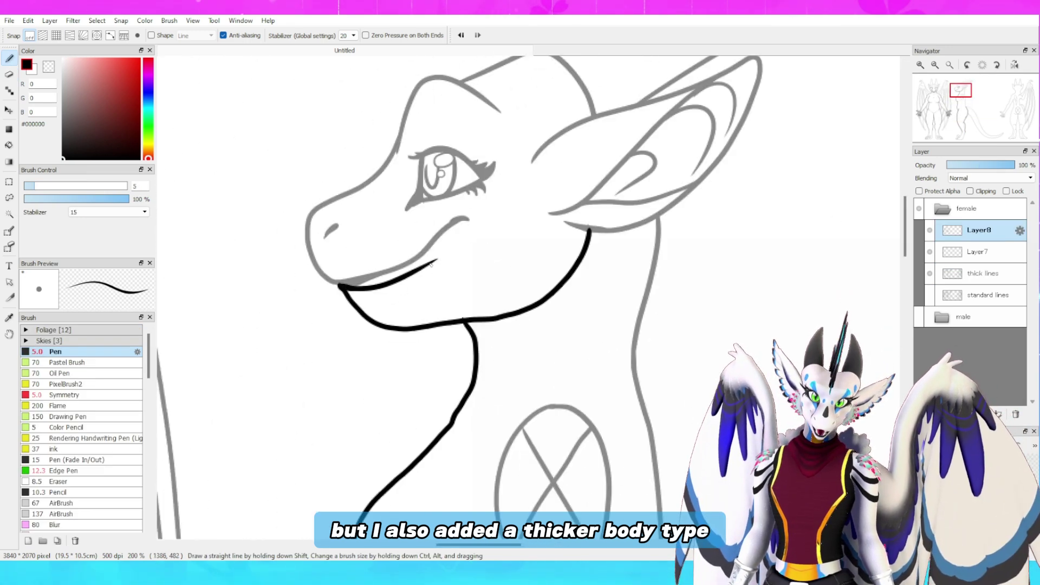
click(9, 75)
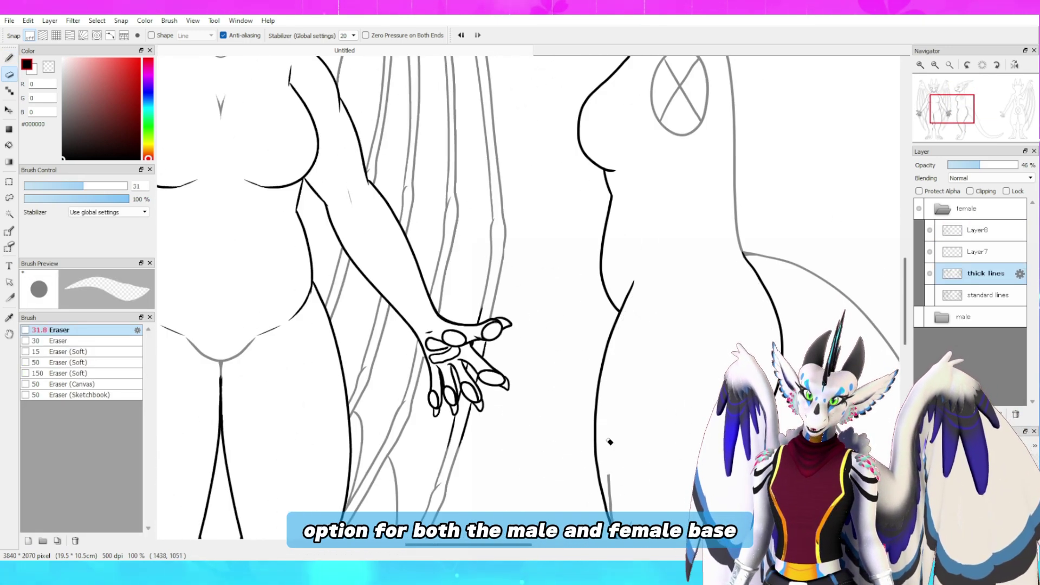
drag(611, 380, 609, 500)
Ink the thicker side-view tail base in black, using curve snap points along the tail's upper edge
drag(704, 503, 557, 307)
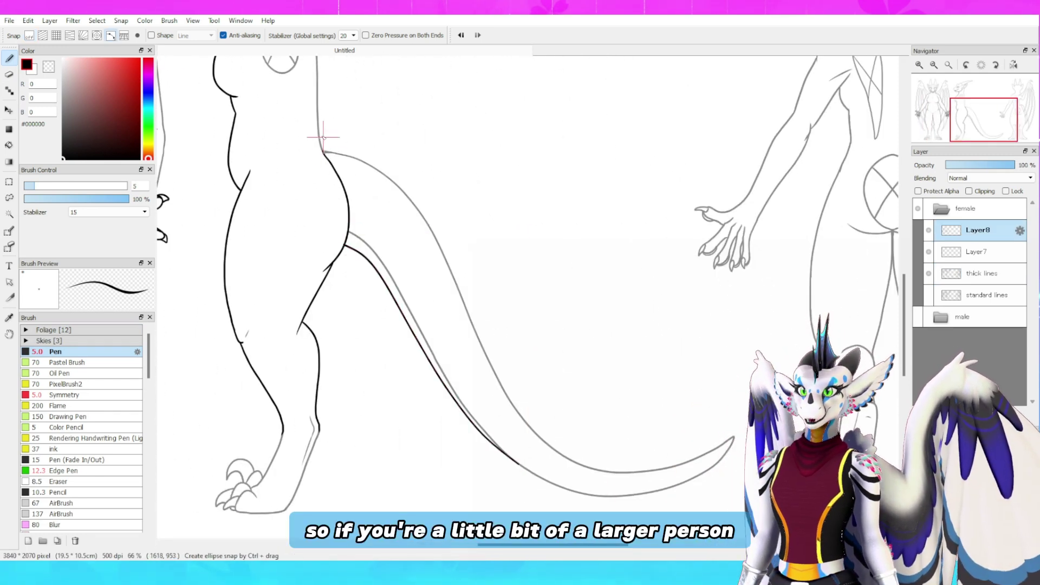
click(322, 150)
click(355, 150)
click(383, 163)
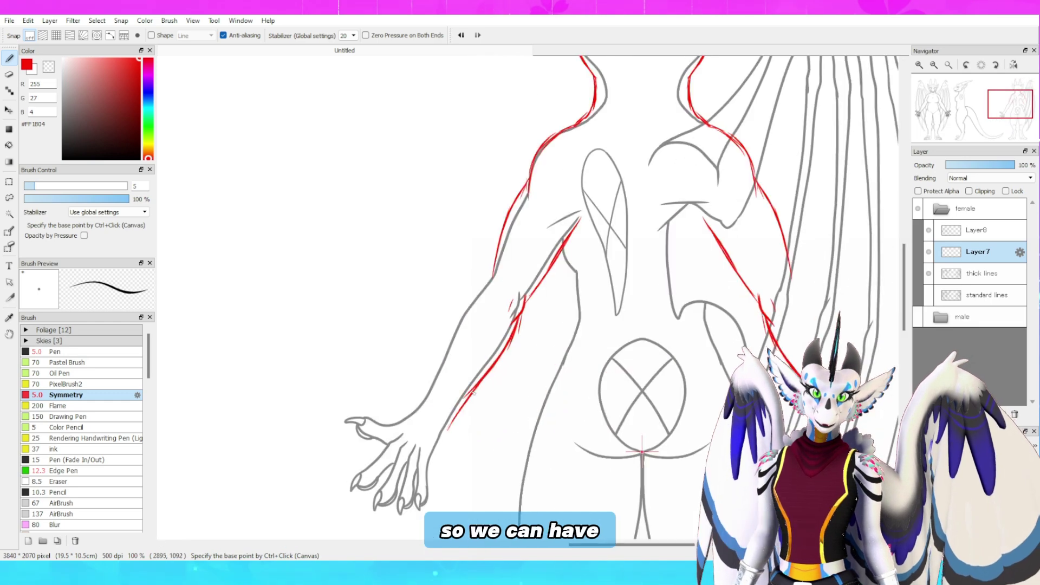
Sketch the thicker back-view hips, thighs and knees symmetrically in red
scroll(566, 297, down, 6)
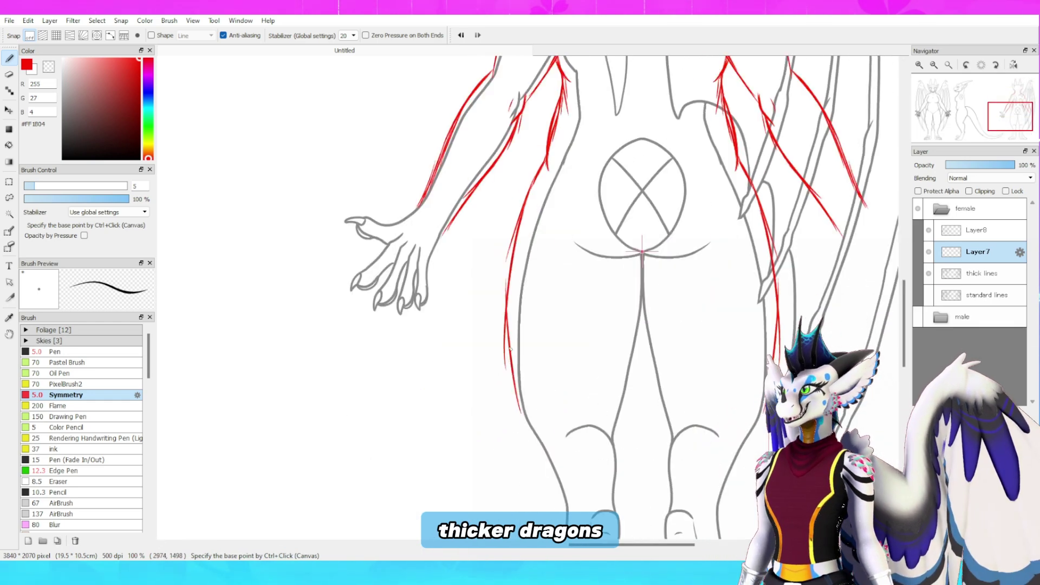
drag(647, 252, 514, 448)
Select the back-view hand on the thick lines layer and move it slightly up to meet the thicker forearm sketch
key(l)
click(982, 273)
mouse_move(266, 298)
mouse_down()
mouse_move(301, 422)
mouse_move(310, 328)
mouse_up()
key(ctrl+t)
drag(322, 272, 337, 258)
key(Return)
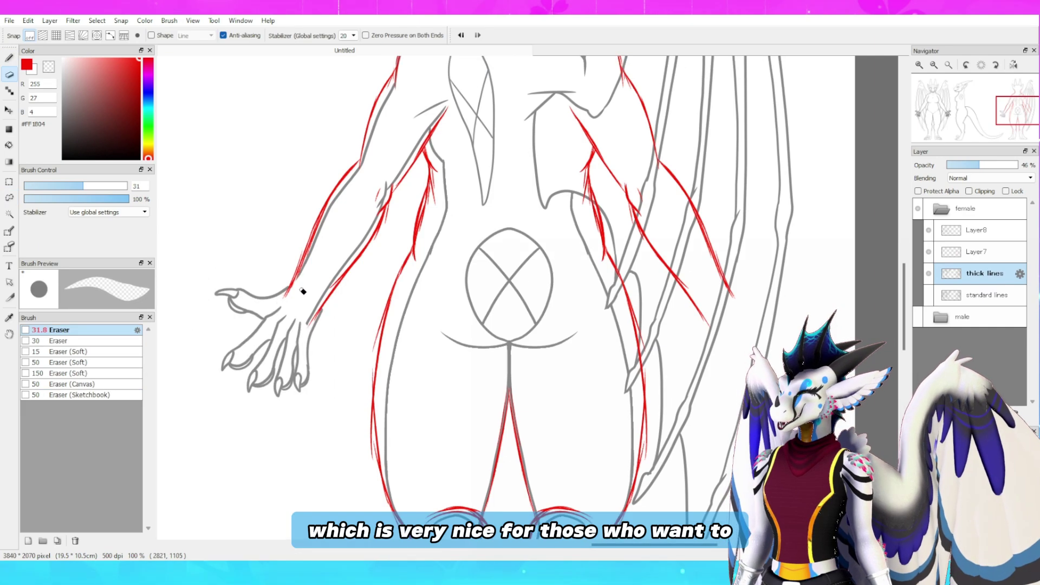
Ink the thicker back-view neck, shoulders, arms, waist, hips and legs symmetrically in black on the upper layer
click(977, 230)
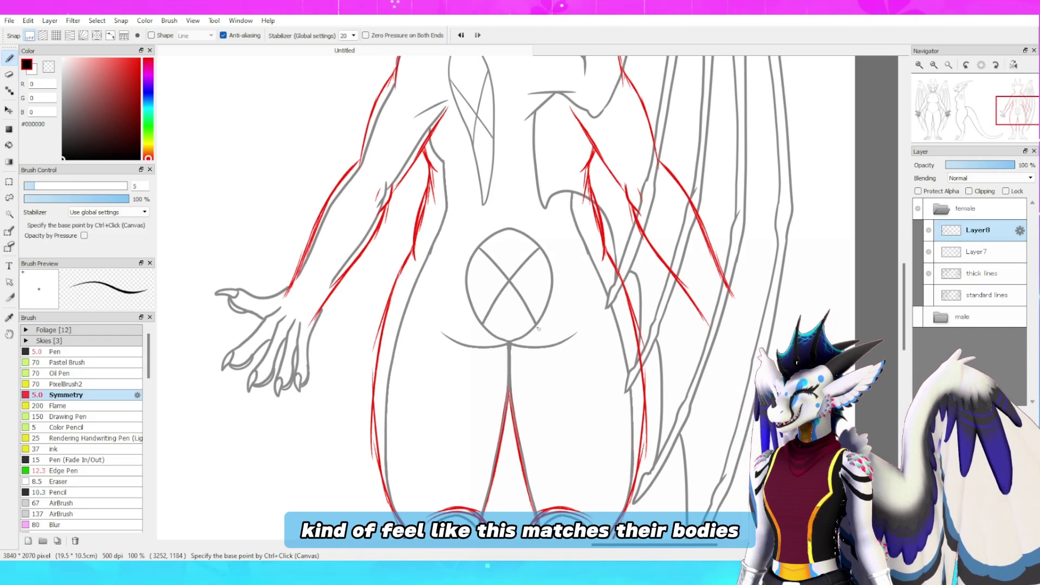
drag(573, 217, 541, 279)
scroll(351, 284, down, 3)
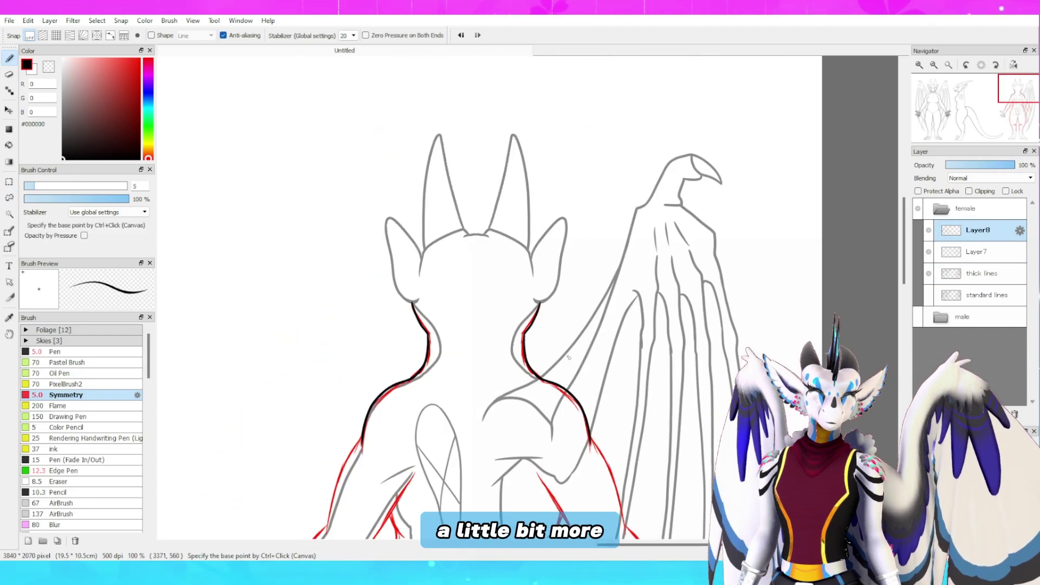
drag(420, 211, 355, 307)
drag(906, 312, 905, 351)
drag(341, 179, 387, 470)
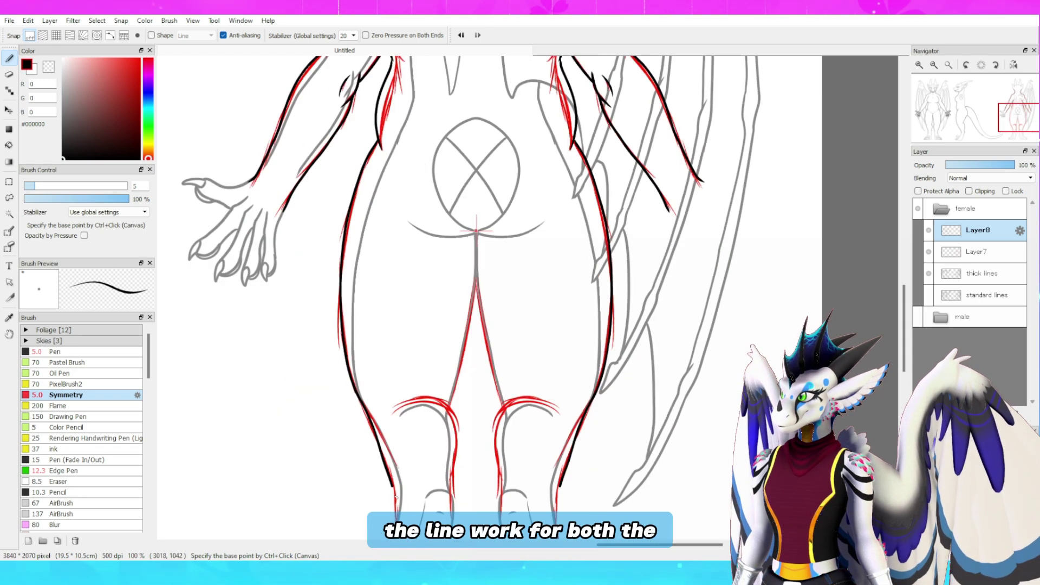
drag(903, 306, 903, 251)
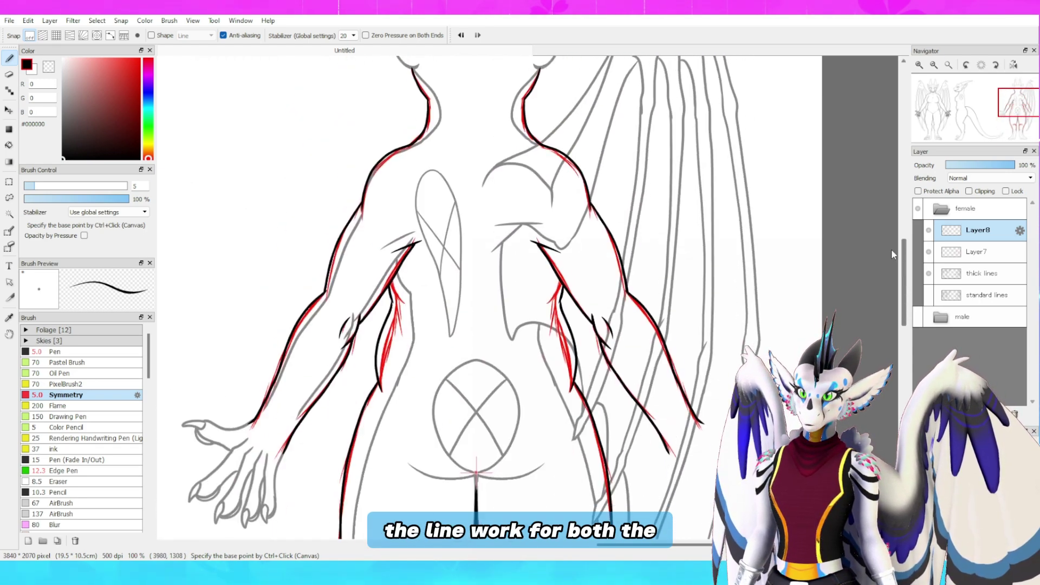
Erase the mirrored black arm lines and the hip ink that overlap the back-view wing
key(e)
drag(578, 357, 672, 510)
drag(903, 304, 903, 342)
drag(584, 242, 591, 256)
drag(607, 315, 610, 339)
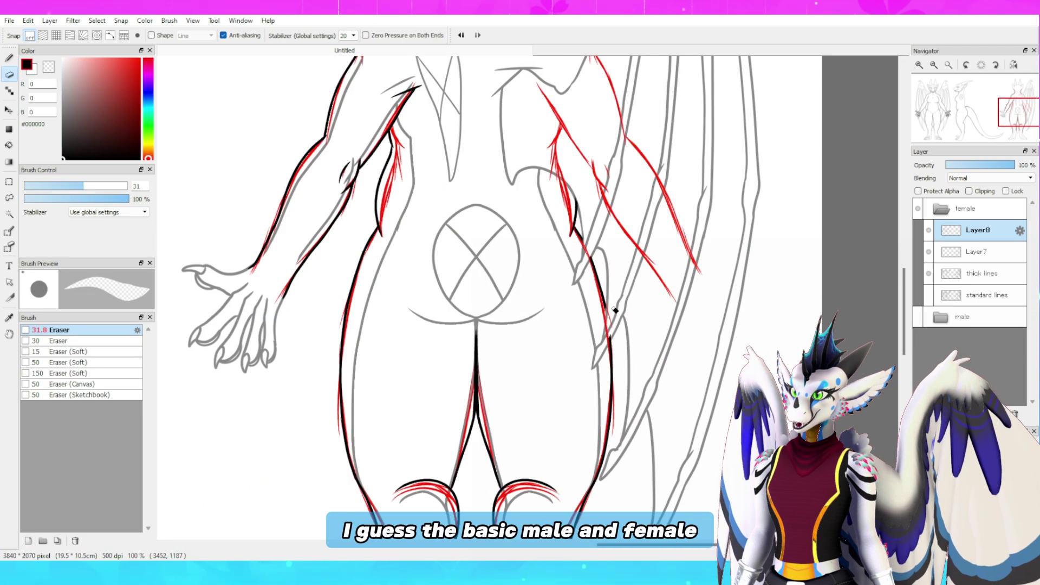
Delete the red sketch layer from the female group
click(981, 274)
click(977, 252)
click(1014, 415)
Erase the old back-view arm, neck, hip and leg outlines on the female thick lines layer
drag(316, 158, 265, 252)
scroll(411, 141, up, 3)
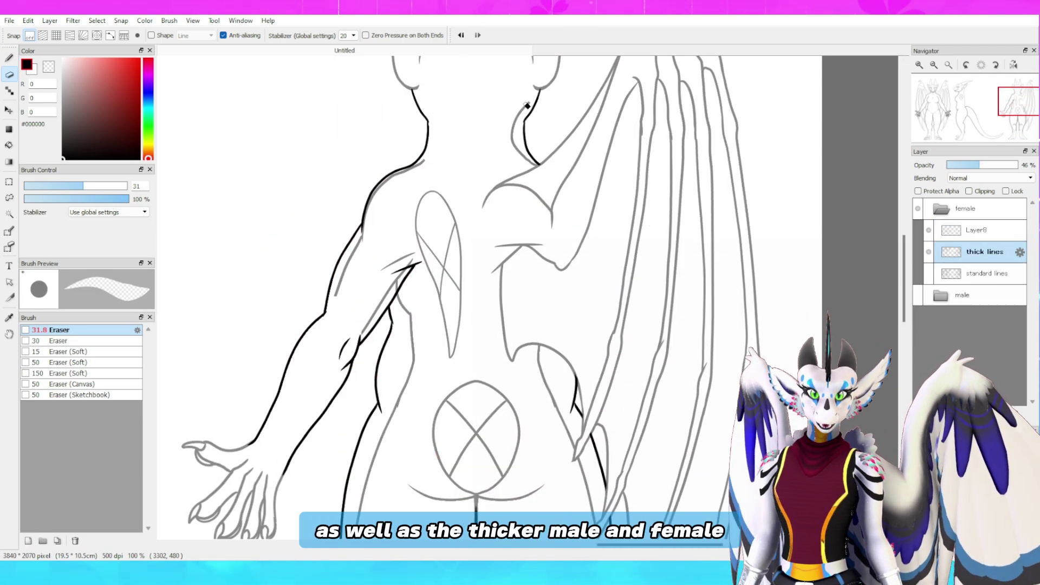
drag(545, 355, 573, 445)
scroll(405, 271, down, 4)
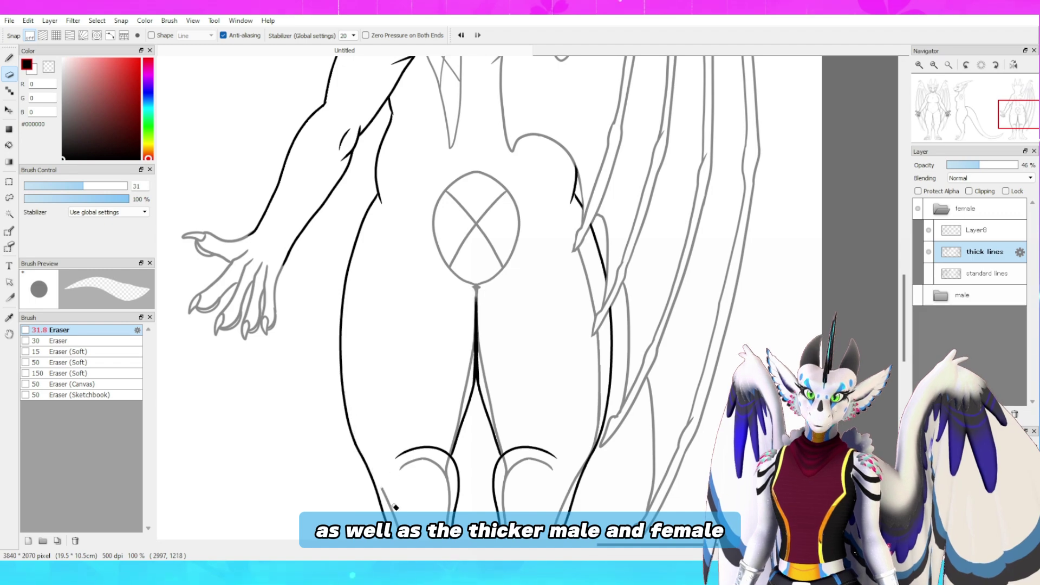
drag(487, 314, 541, 466)
scroll(594, 442, down, 5)
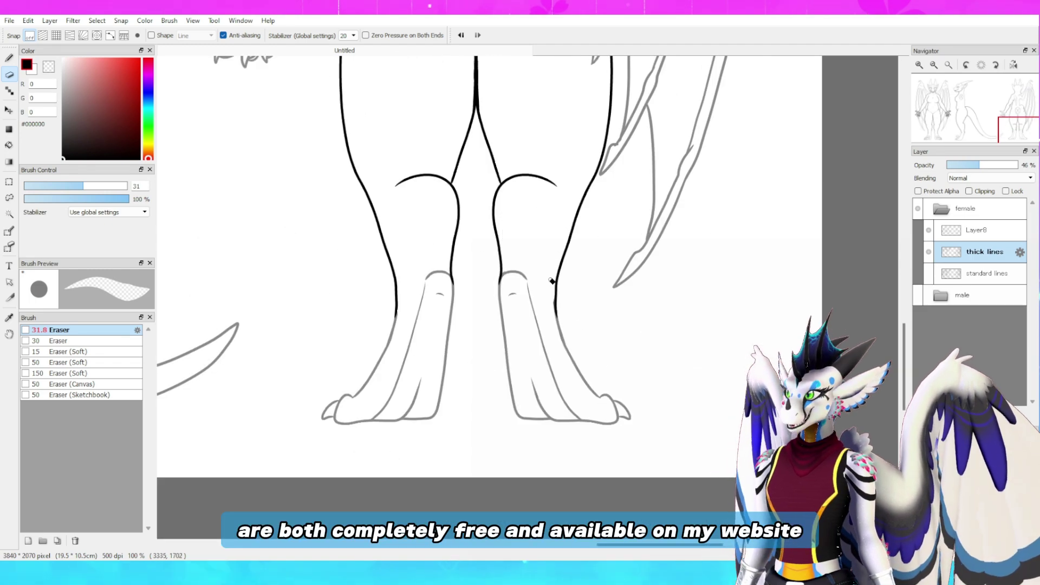
Merge the upper female ink layer down into the thick lines layer
scroll(560, 249, up, 5)
key(b)
scroll(495, 323, up, 2)
scroll(318, 242, down, 2)
scroll(297, 240, up, 1)
scroll(457, 253, down, 3)
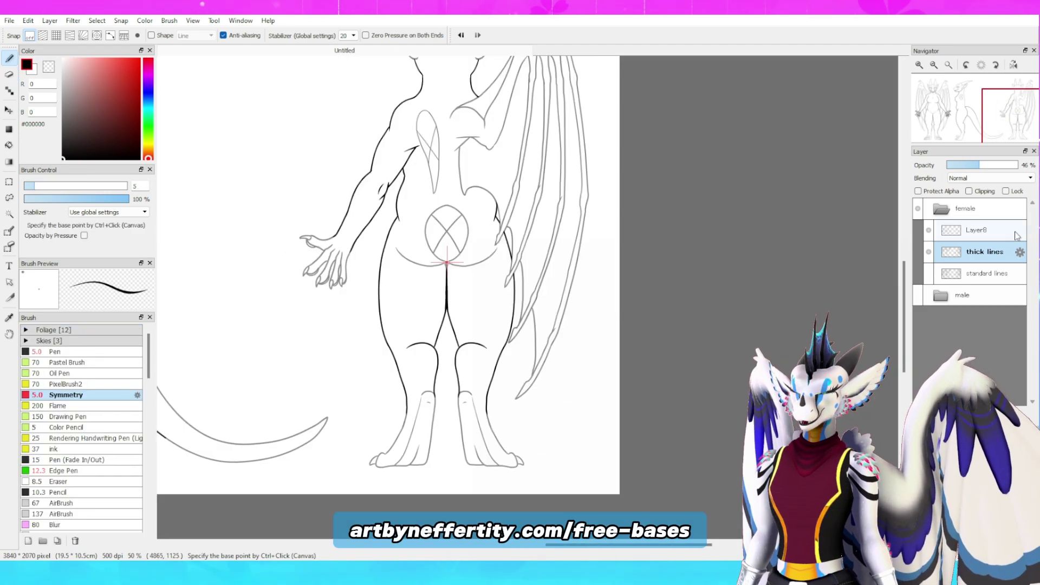
click(976, 230)
key(ctrl+e)
Collapse and hide the female group, show and expand the male group, and select its thick lines layer
scroll(456, 254, down, 1)
click(941, 209)
click(918, 208)
click(917, 230)
click(940, 230)
click(980, 252)
Erase the front-view eyelashes and thin the smile lines on the male thick lines layer
scroll(249, 174, up, 5)
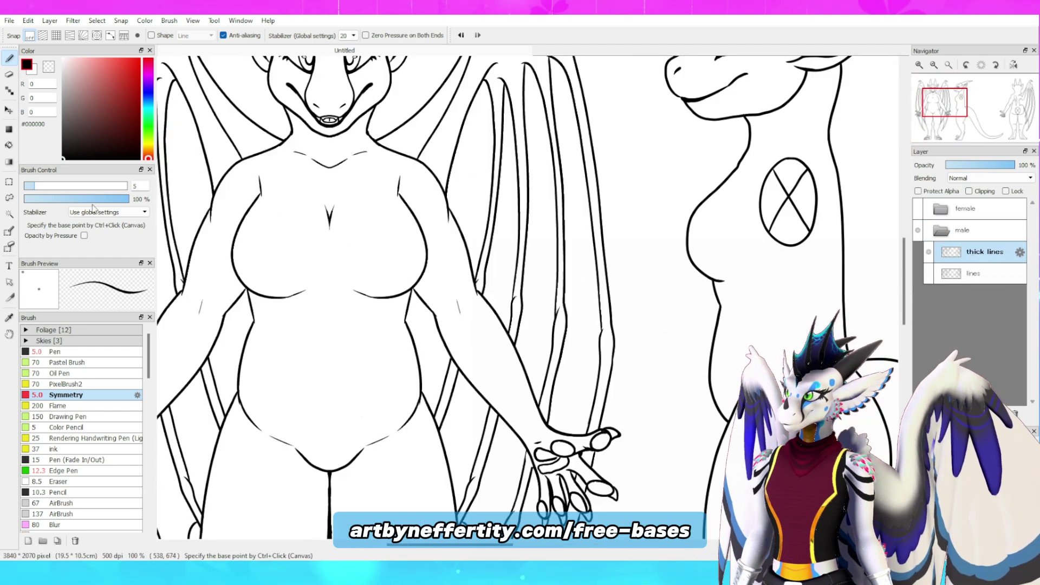
key(e)
scroll(334, 260, up, 3)
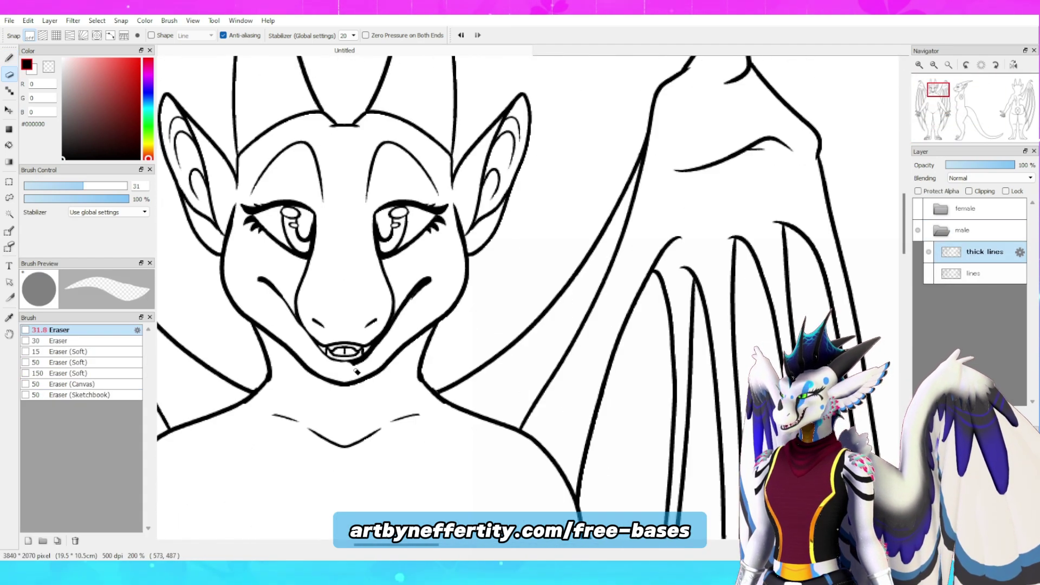
drag(406, 314, 429, 280)
drag(245, 208, 262, 243)
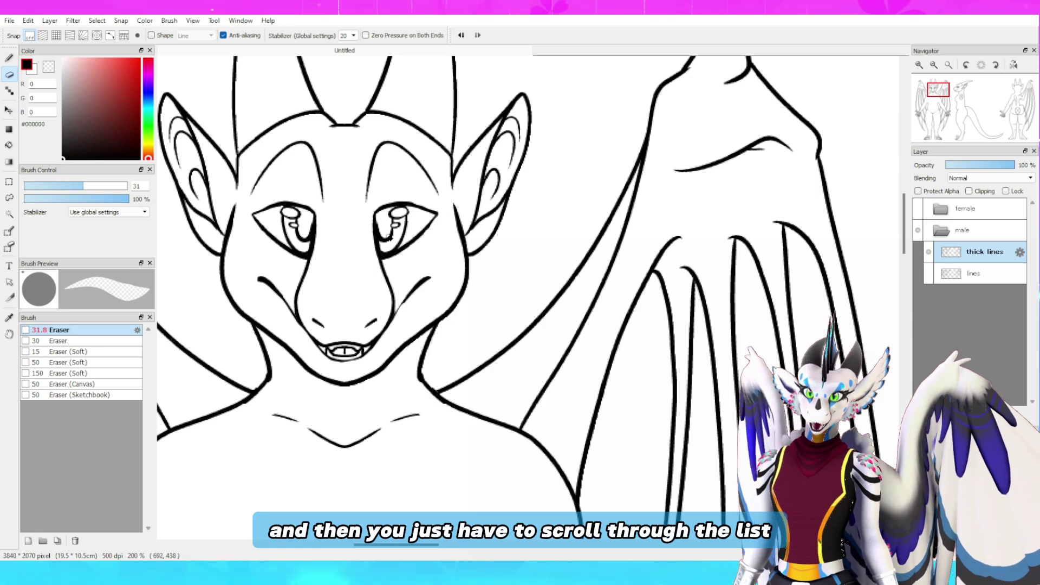
Erase the side-view eyelashes on the male thick lines layer
scroll(660, 229, down, 4)
scroll(665, 145, up, 4)
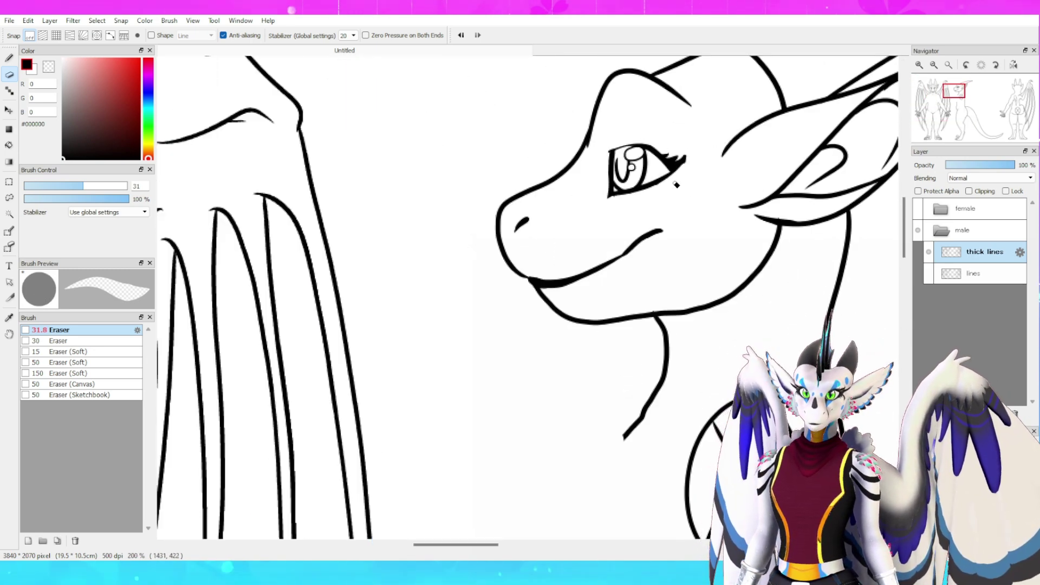
scroll(735, 380, down, 5)
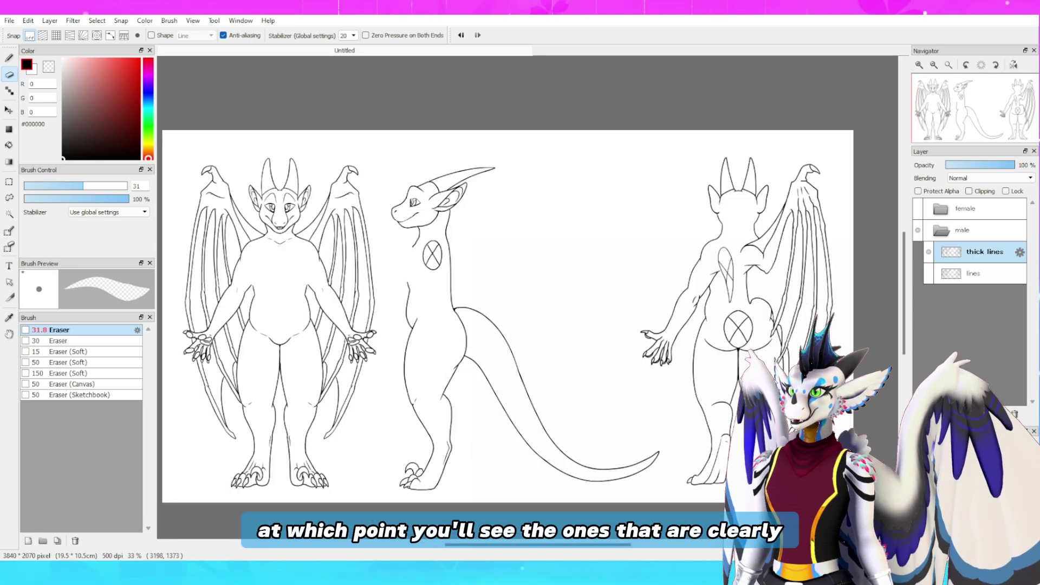
Touch up the male's front-view and side-view smile lines on the thick lines layer
scroll(475, 216, up, 7)
key(b)
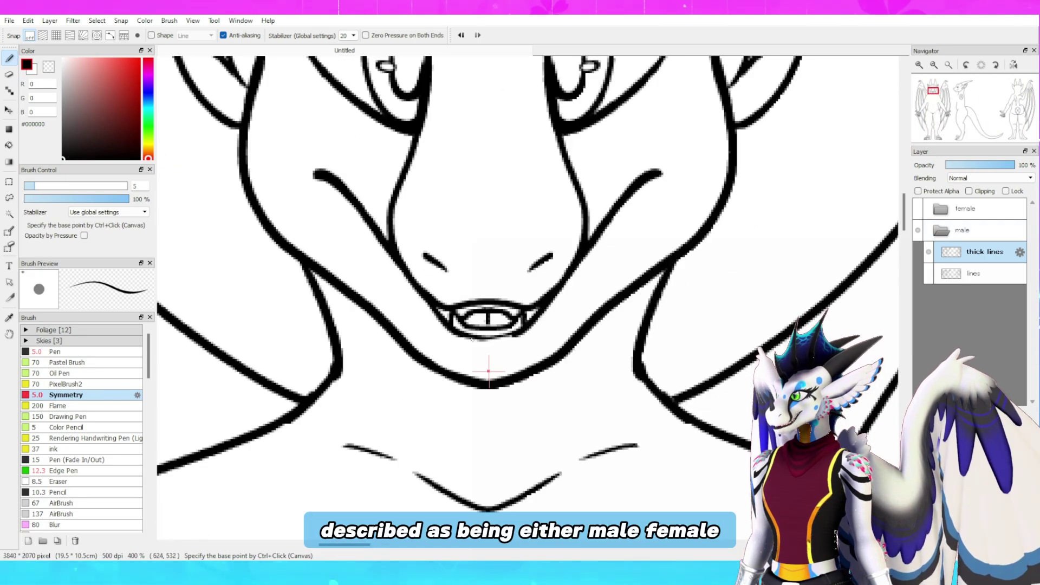
scroll(488, 371, down, 4)
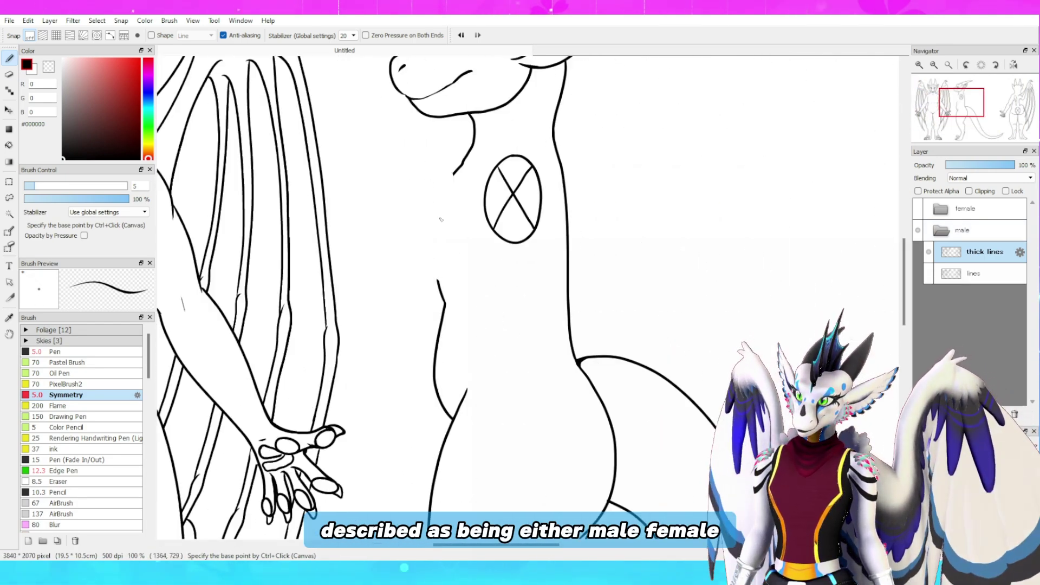
click(55, 351)
scroll(458, 262, up, 3)
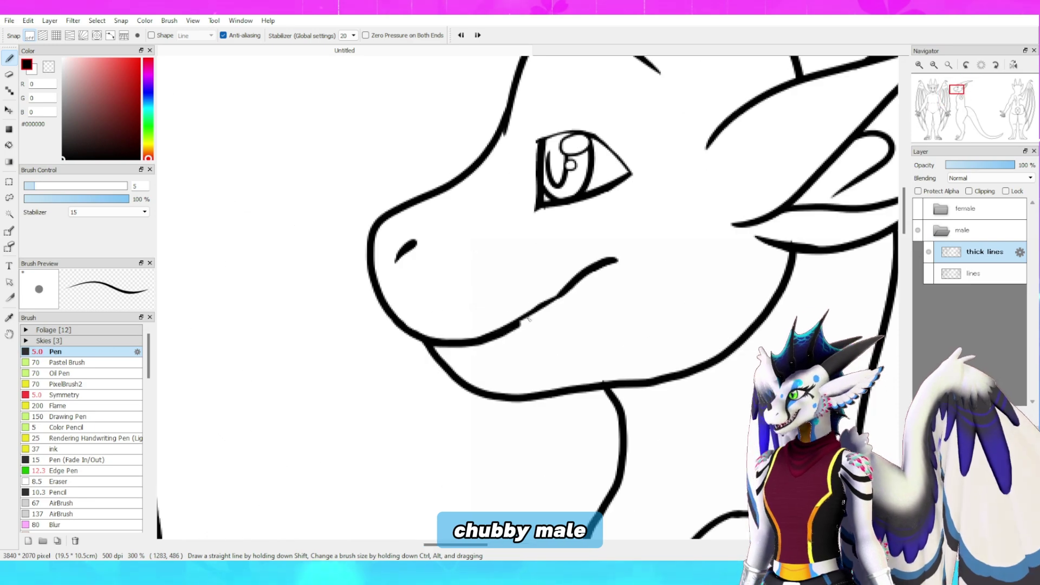
key(e)
key(b)
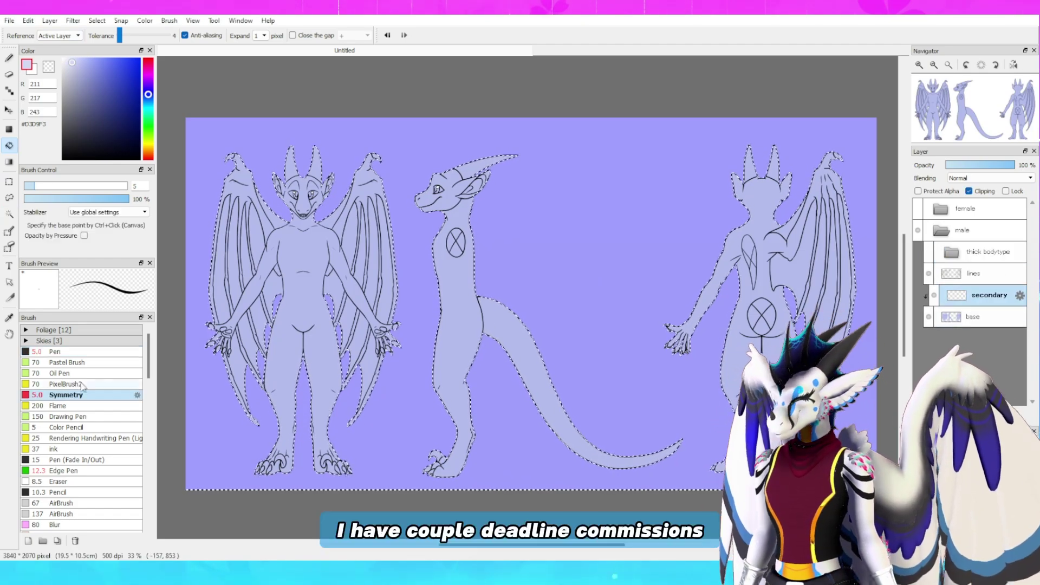
Paint the front-view inner ears, cheeks and throat in #D3D9F3 on the secondary layer with the Symmetry brush
scroll(352, 390, up, 5)
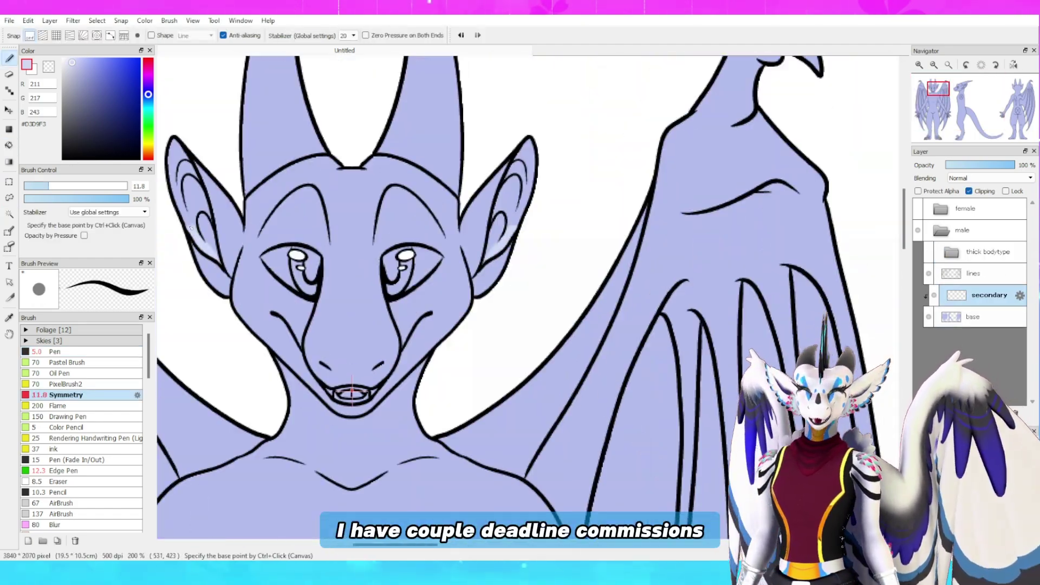
drag(190, 228, 175, 148)
drag(198, 208, 214, 251)
mouse_move(238, 310)
mouse_down()
mouse_move(295, 352)
mouse_move(328, 403)
mouse_move(305, 468)
mouse_up()
drag(308, 473, 352, 508)
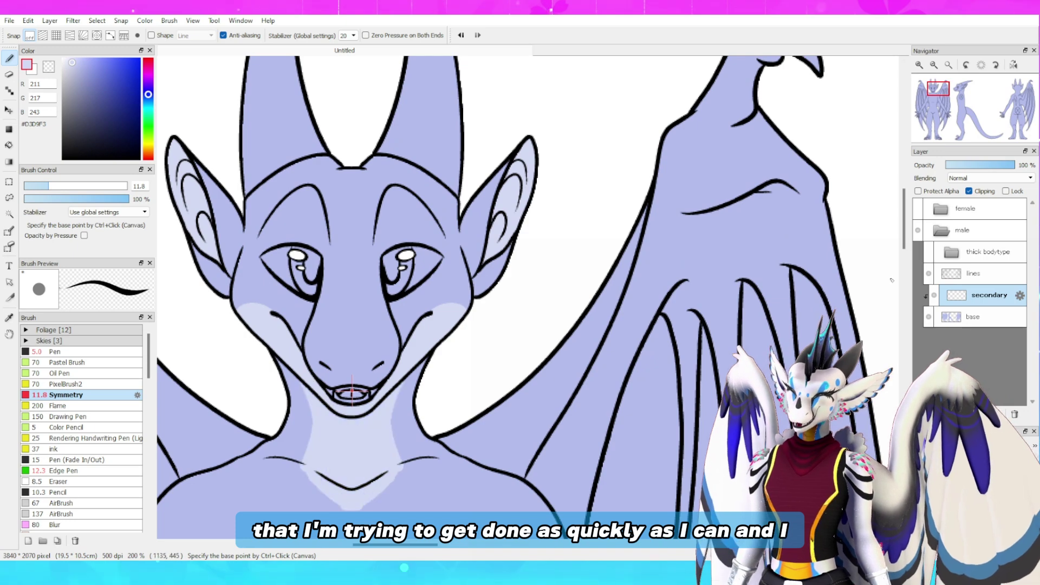
Extend the light secondary colour symmetrically from the throat down over the front-view chest
drag(761, 327, 764, 455)
scroll(434, 325, down, 1)
drag(433, 461, 396, 119)
mouse_move(322, 180)
mouse_down()
mouse_move(293, 233)
mouse_move(309, 497)
mouse_move(293, 344)
mouse_up()
mouse_move(333, 200)
mouse_down()
mouse_move(333, 356)
mouse_move(352, 407)
mouse_up()
drag(319, 320, 306, 406)
drag(295, 350, 334, 431)
Continue the light stripe symmetrically down the front-view belly, ending in a rounded patch between the upper thighs
scroll(346, 379, down, 5)
drag(308, 212, 342, 477)
drag(306, 409, 336, 472)
drag(350, 452, 349, 368)
mouse_move(327, 352)
mouse_down()
mouse_move(329, 279)
mouse_move(309, 341)
mouse_up()
drag(303, 412, 312, 233)
drag(320, 308, 325, 146)
mouse_move(341, 146)
mouse_down()
mouse_move(341, 347)
mouse_move(352, 181)
mouse_up()
scroll(358, 369, down, 3)
scroll(239, 401, up, 2)
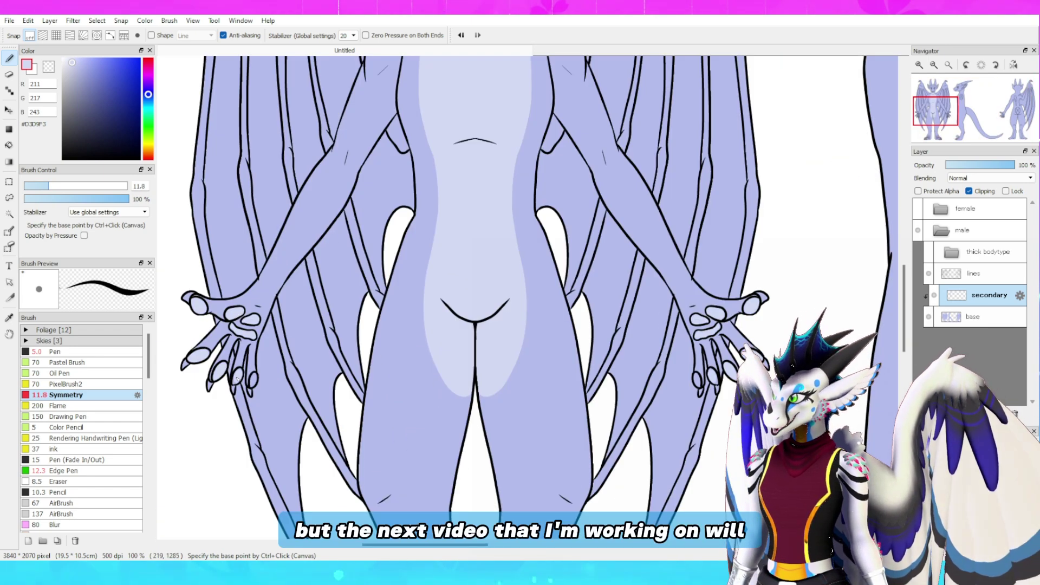
Fill the front-view wing membranes with the light secondary colour on the secondary layer
scroll(381, 448, down, 5)
scroll(465, 401, up, 8)
click(9, 145)
click(225, 314)
click(269, 304)
click(332, 233)
click(684, 292)
click(723, 270)
scroll(719, 278, down, 4)
Paint the side-view lower jaw, cheek, throat and inner ear with the Pen in the light secondary colour
click(55, 351)
scroll(241, 330, up, 2)
drag(376, 544, 456, 545)
scroll(350, 347, down, 5)
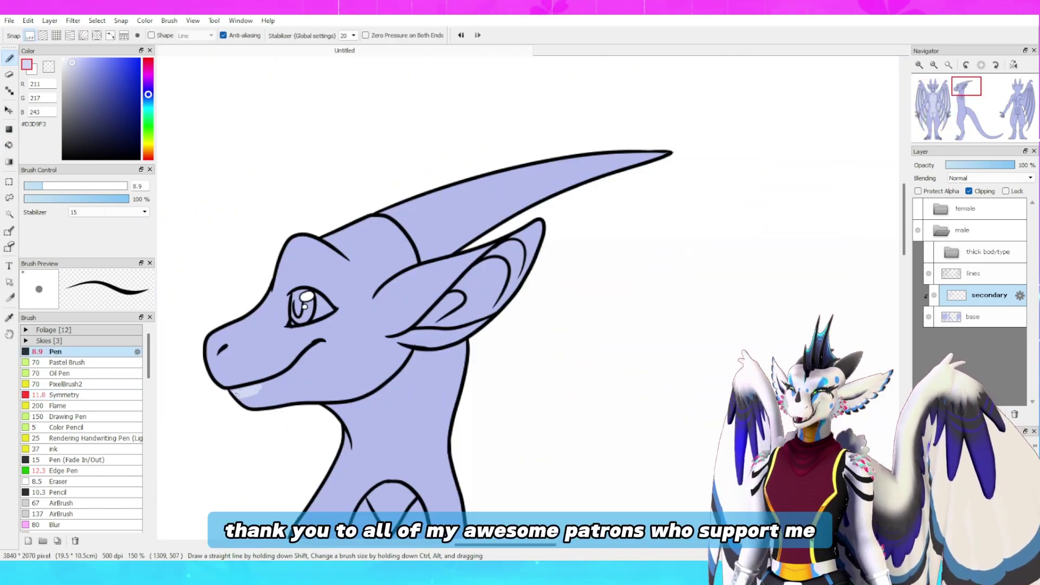
drag(368, 454, 334, 515)
drag(514, 297, 527, 297)
drag(482, 271, 430, 321)
drag(528, 238, 474, 303)
mouse_move(379, 358)
mouse_down()
mouse_move(381, 384)
mouse_move(314, 374)
mouse_up()
drag(314, 374, 294, 396)
Paint the light secondary stripe down the side-view chest and belly
scroll(398, 161, down, 4)
drag(325, 255, 314, 470)
drag(305, 332, 309, 452)
scroll(325, 325, down, 5)
mouse_move(331, 143)
mouse_down()
mouse_move(344, 324)
mouse_move(325, 401)
mouse_up()
scroll(325, 325, down, 3)
Paint the underside of the side-view tail and the sole of the foot in the light secondary colour
key(ctrl+minus)
mouse_move(525, 260)
mouse_down()
mouse_move(281, 181)
mouse_move(536, 542)
mouse_up()
mouse_move(279, 193)
mouse_down()
mouse_move(328, 226)
mouse_move(420, 380)
mouse_up()
scroll(420, 379, down, 3)
drag(425, 214, 469, 304)
drag(433, 250, 509, 352)
scroll(251, 452, left, 3)
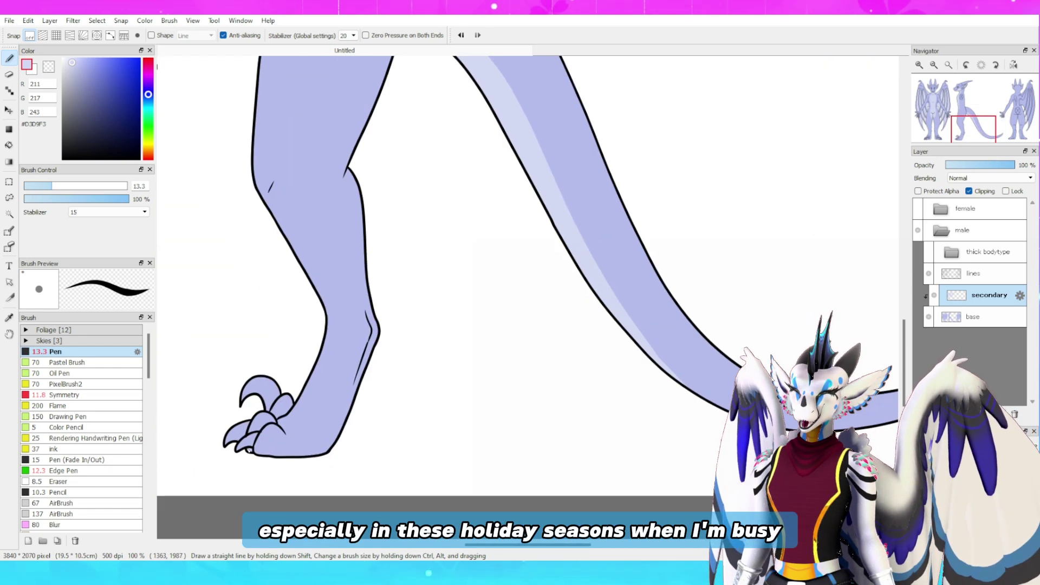
scroll(349, 415, right, 15)
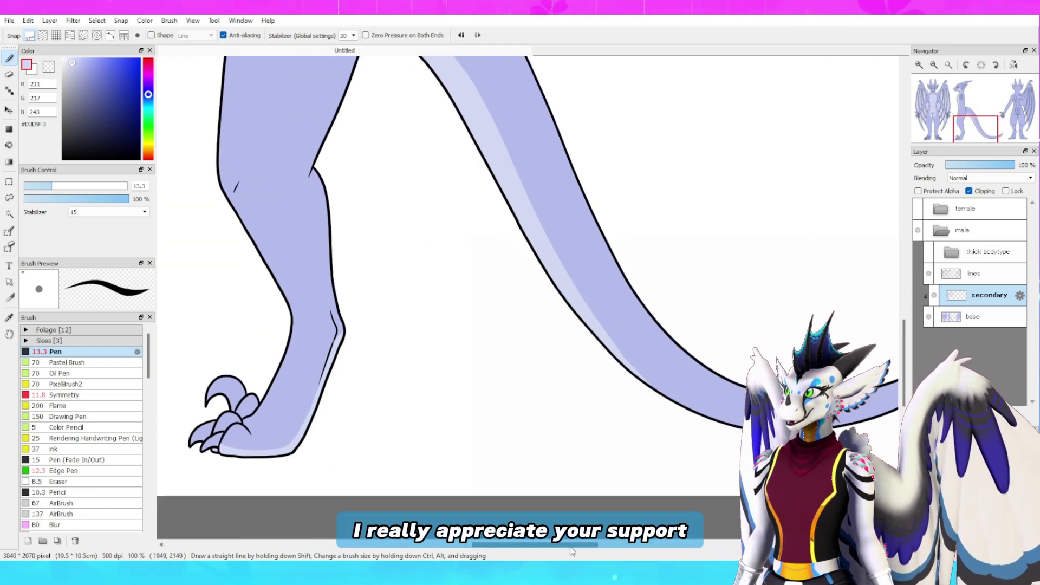
Centre the Symmetry brush on the back view and paint a light secondary patch on the inner thighs below the tail cutout
click(72, 395)
scroll(425, 260, up, 8)
ctrl+click(433, 261)
scroll(425, 327, down, 7)
drag(473, 298, 442, 433)
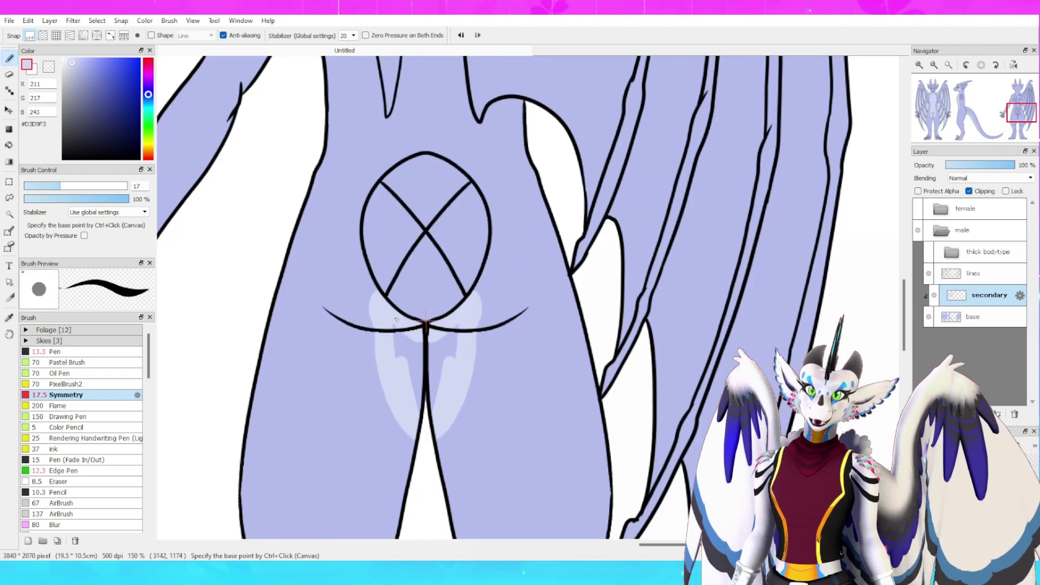
drag(453, 337, 432, 407)
Paint the back-view soles of the feet in the light secondary colour
drag(904, 316, 904, 395)
mouse_move(219, 406)
mouse_down()
mouse_move(320, 396)
mouse_move(349, 226)
mouse_up()
key(ctrl+z)
mouse_move(355, 198)
mouse_down()
mouse_move(379, 203)
mouse_move(341, 347)
mouse_move(305, 377)
mouse_up()
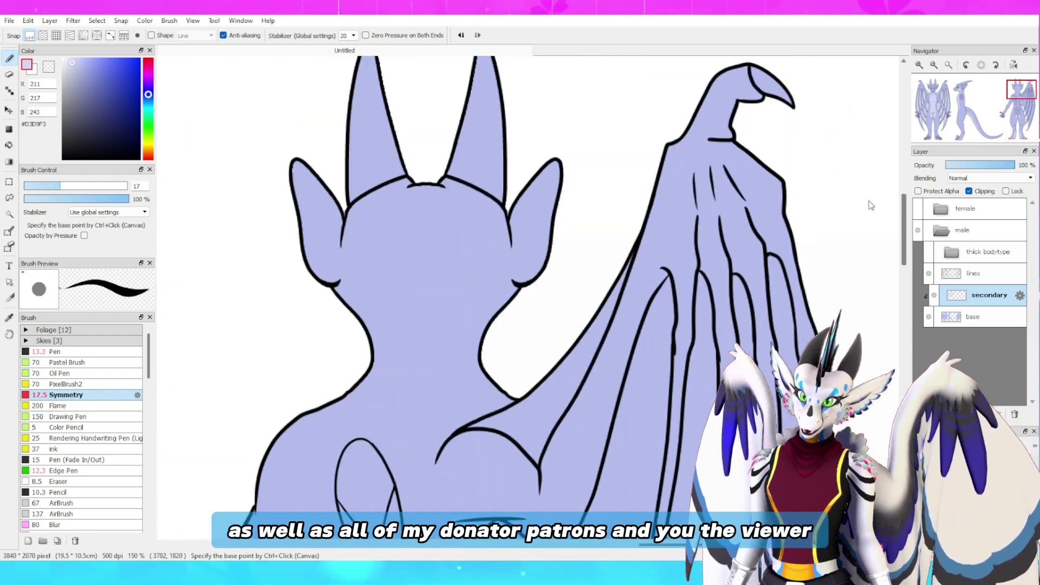
Fill the horns in all views with #6875AC on a new clipped layer named tertiary
scroll(520, 298, down, 5)
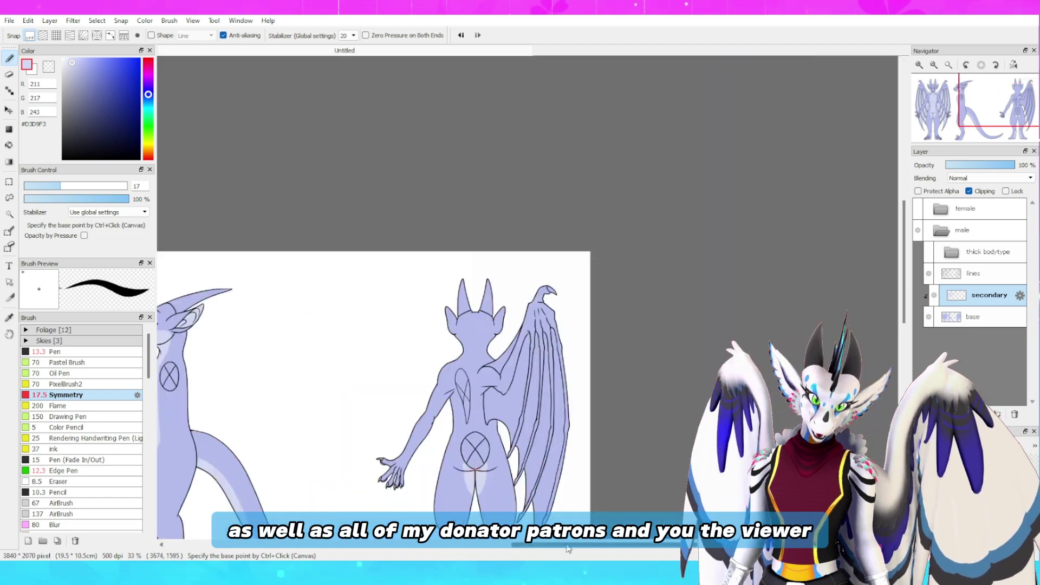
click(9, 145)
click(482, 187)
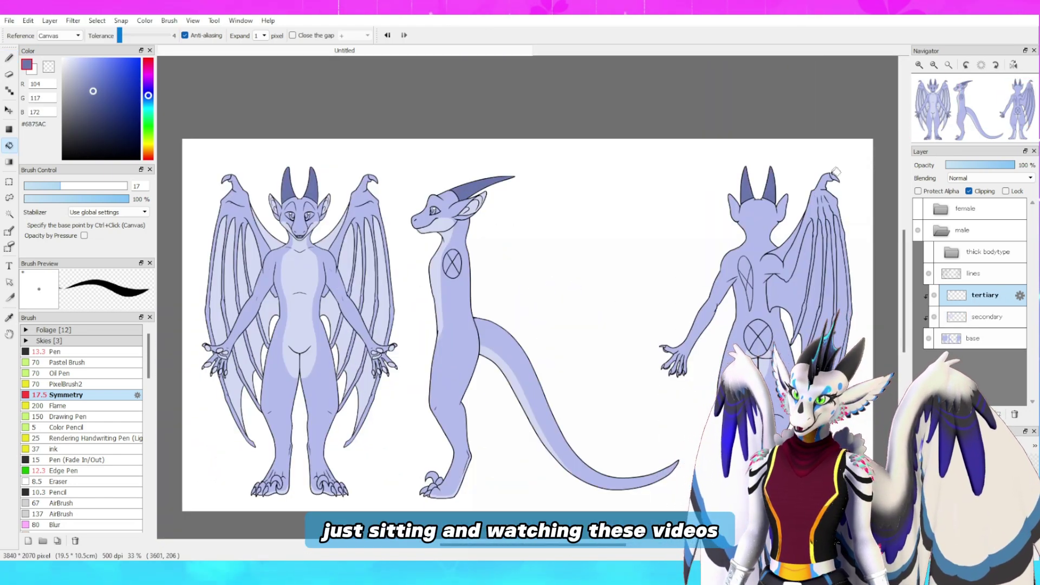
Fill the hand, foot and wing claws across the views with #6875AC on the tertiary layer
scroll(203, 356, up, 5)
click(201, 408)
click(301, 449)
drag(375, 544, 436, 544)
click(608, 441)
click(644, 407)
scroll(649, 403, down, 3)
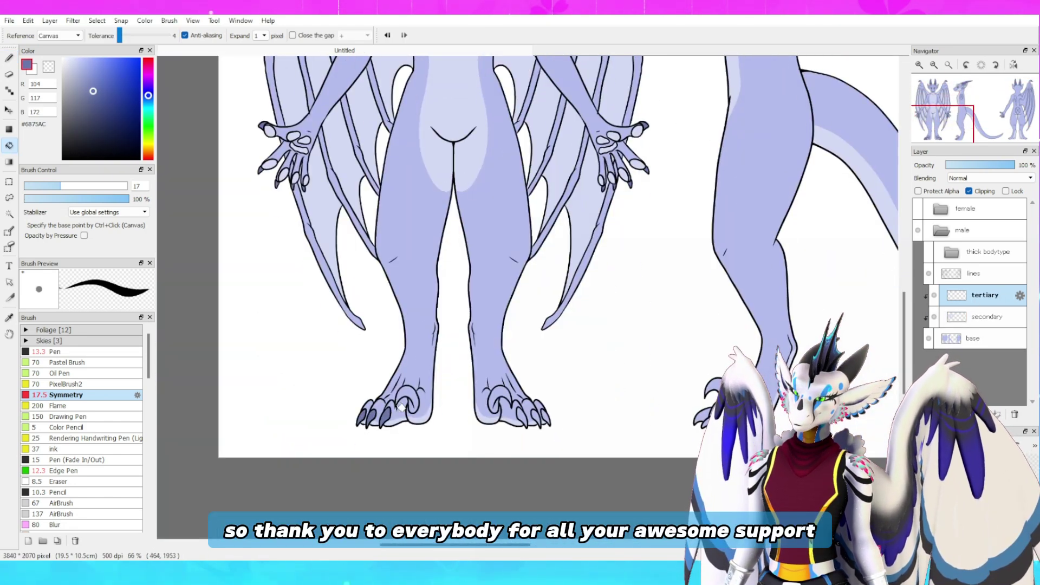
drag(510, 552, 657, 552)
scroll(381, 138, up, 2)
Touch up the back-view hand with the Pen in the light secondary colour on the secondary layer
click(10, 75)
click(987, 316)
click(9, 58)
right_click(801, 217)
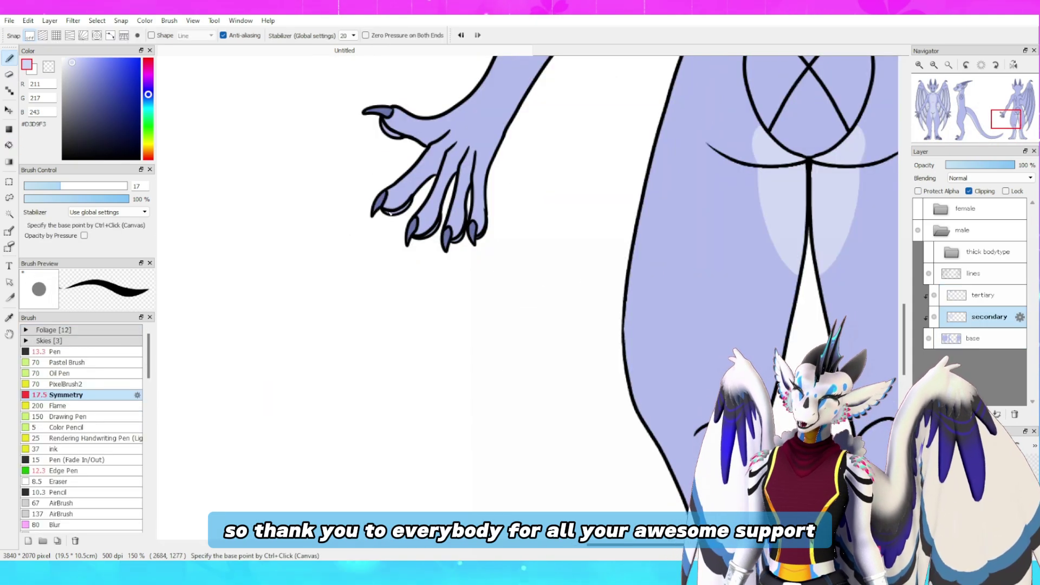
click(56, 351)
scroll(405, 141, down, 3)
Fill the back-view wing membranes with #838FB9 on the tertiary layer
key(g)
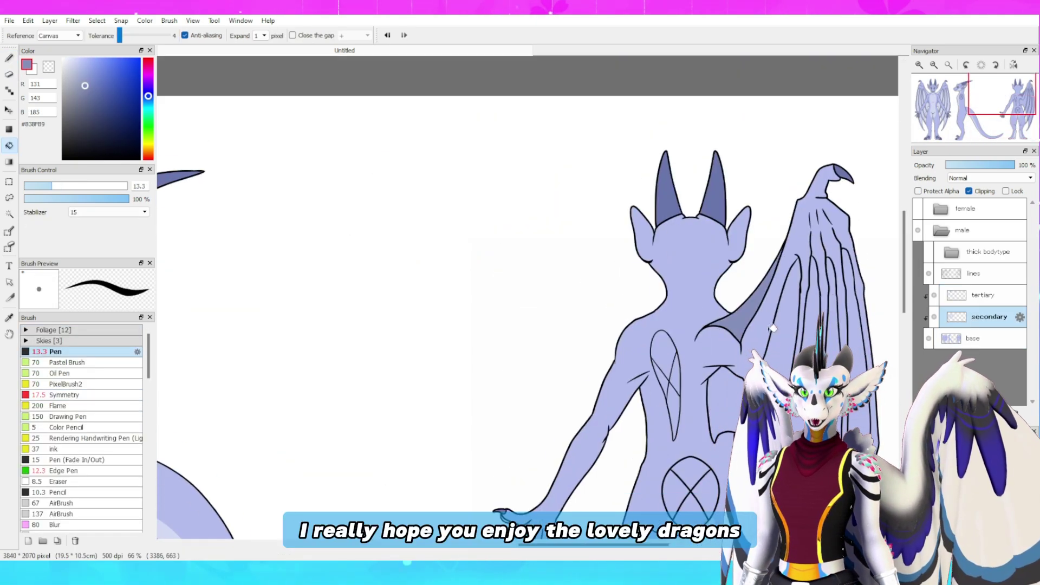
click(978, 294)
drag(905, 334, 904, 315)
Add a clipped eyes/cutouts layer and colour the tail and wing cutouts and the front-view eye whites white
click(919, 413)
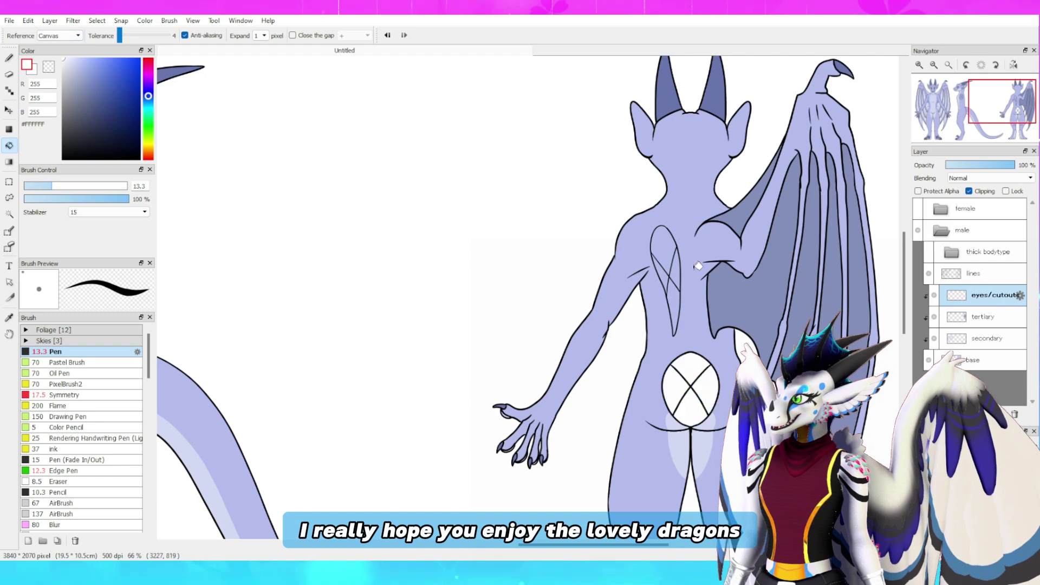
click(712, 380)
key(b)
scroll(699, 141, up, 4)
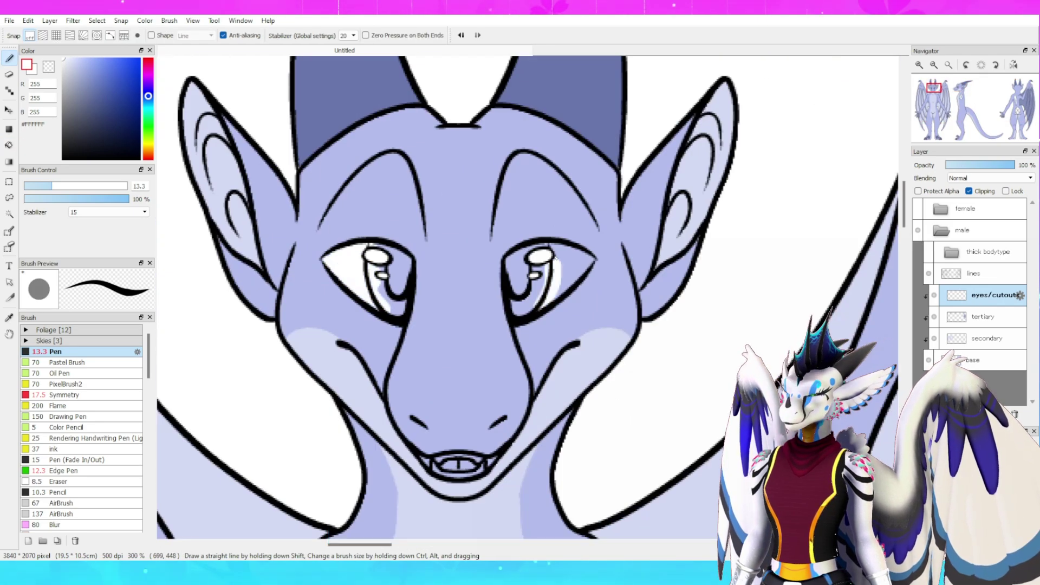
drag(510, 275, 536, 298)
Paint the front-view irises orange (#FF6100), shade them with darker reds and colour the mouth
right_click(496, 275)
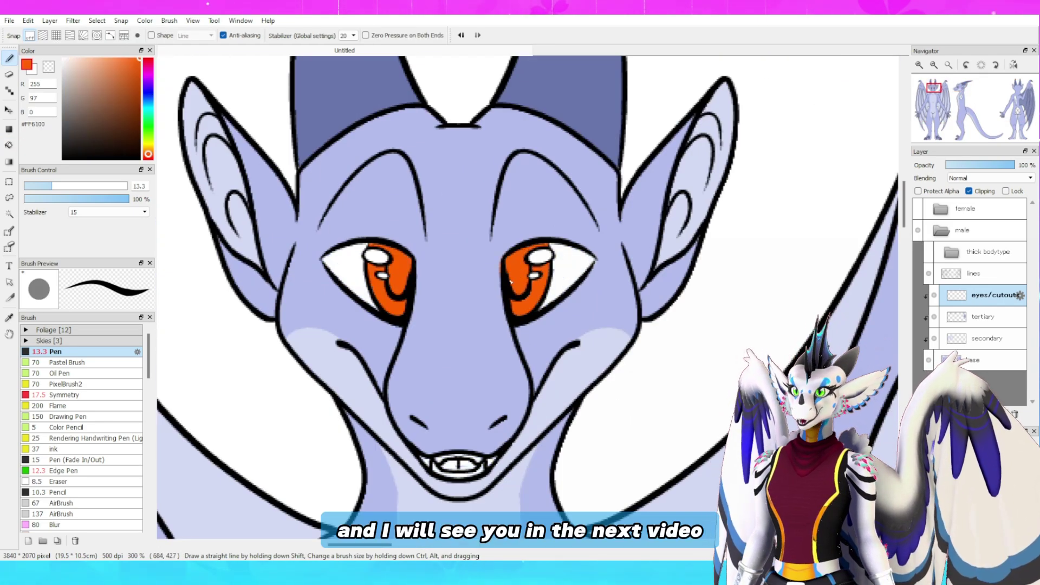
click(135, 107)
drag(402, 290, 407, 260)
mouse_move(514, 287)
mouse_down()
mouse_move(408, 259)
mouse_move(519, 261)
mouse_move(516, 250)
mouse_move(489, 291)
mouse_up()
key(e)
key(b)
scroll(374, 400, down, 3)
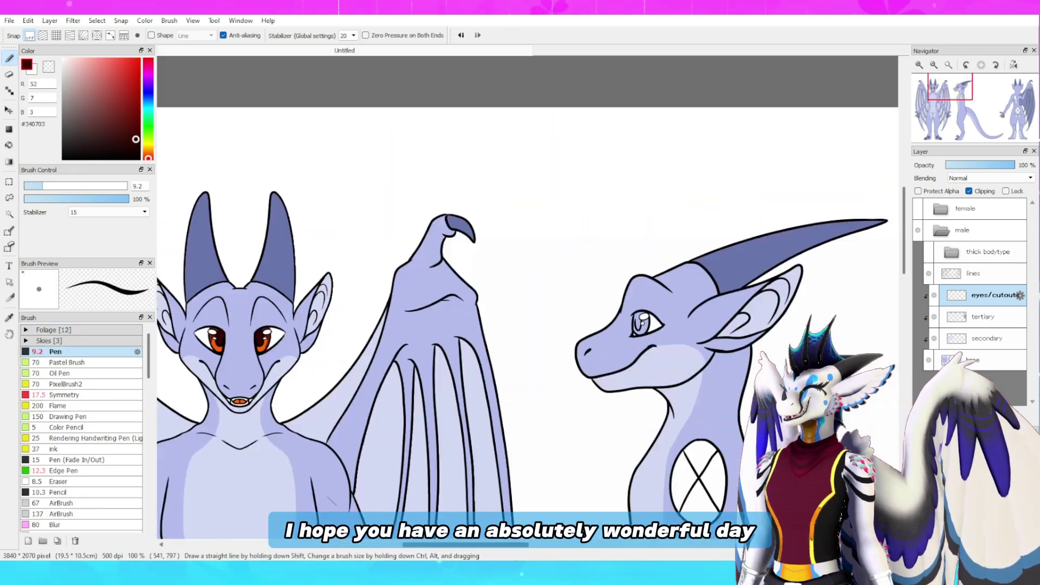
Paint the side-view iris orange and shade it with #792307 and #340703 on the eyes/cutouts layer
scroll(439, 327, up, 4)
right_click(374, 471)
mouse_move(576, 360)
mouse_down()
mouse_move(603, 313)
mouse_move(572, 325)
mouse_up()
click(135, 106)
scroll(590, 331, right, 5)
scroll(336, 330, left, 3)
drag(396, 303, 445, 322)
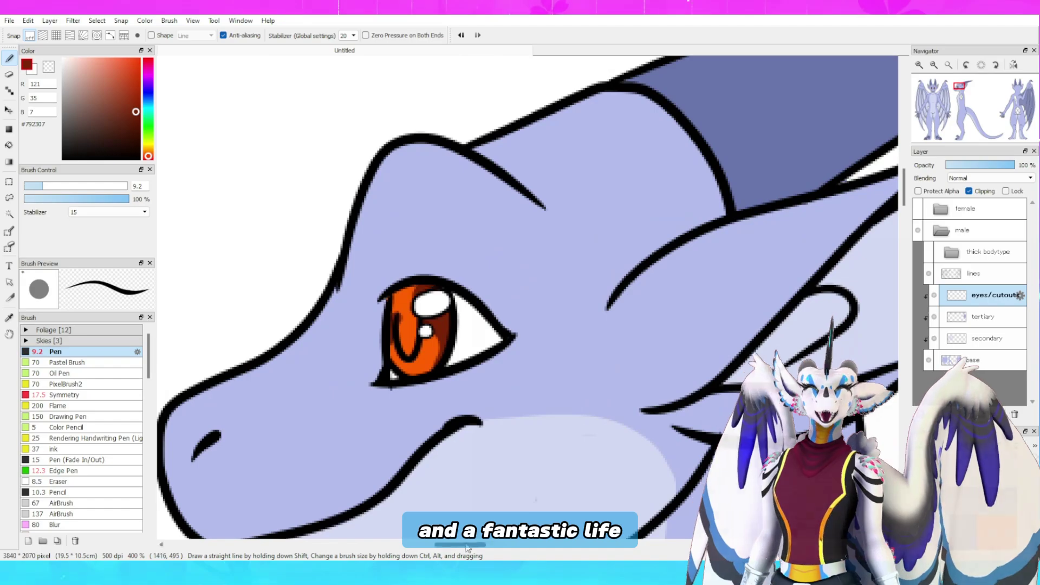
click(135, 139)
drag(362, 303, 373, 346)
scroll(399, 339, down, 5)
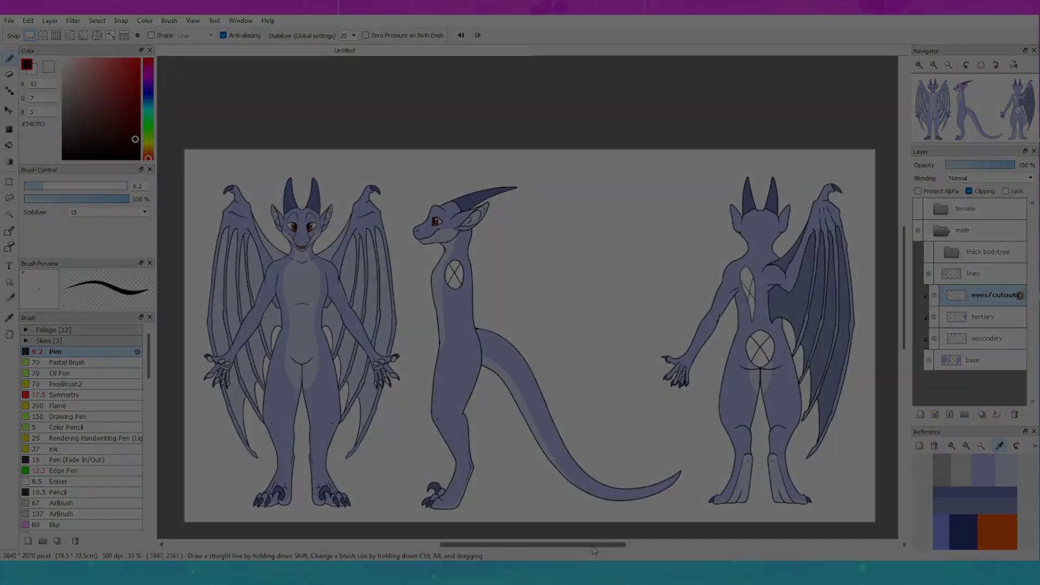